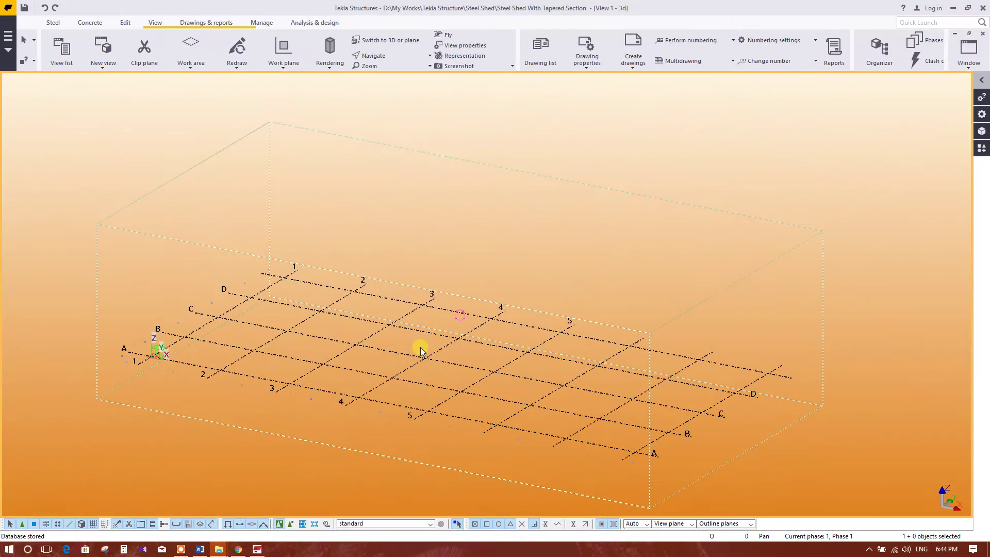
Pan the 1–5 by A–D shed grid slightly right and bring up the File menu
{"action": "middle_click_drag", "start_coordinate": [440, 266], "coordinate": [457, 269]}
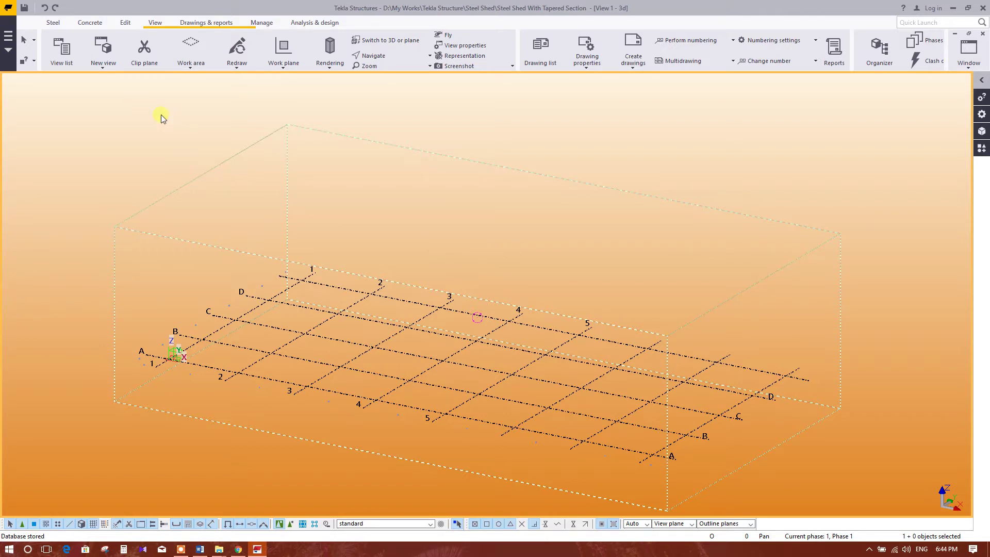
{"action": "left_click", "coordinate": [8, 35]}
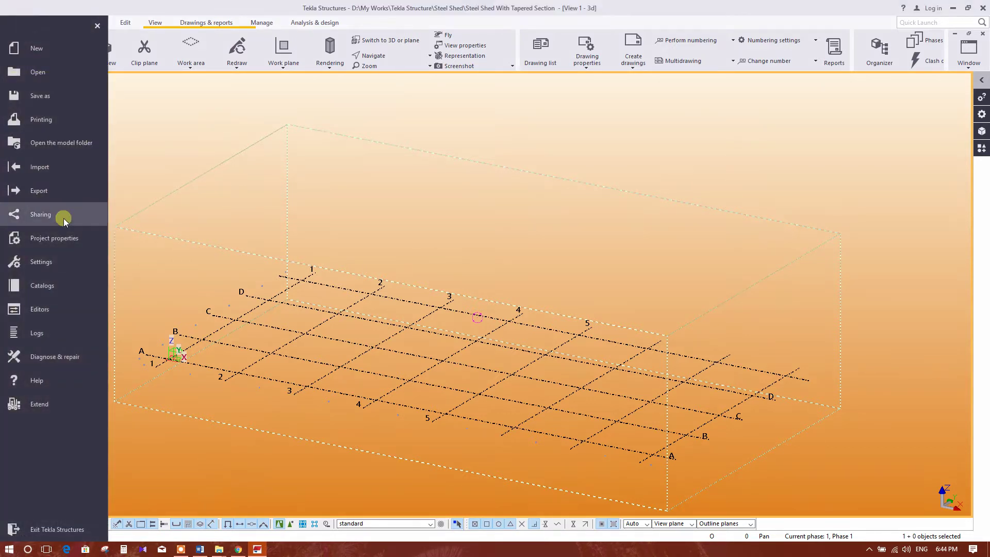
{"action": "left_click", "coordinate": [54, 285]}
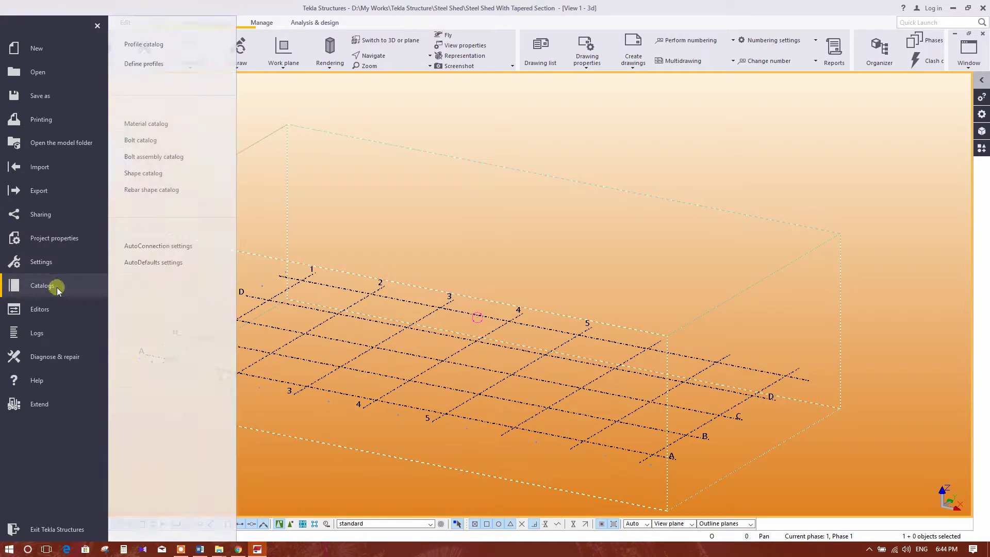
{"action": "left_click", "coordinate": [169, 46]}
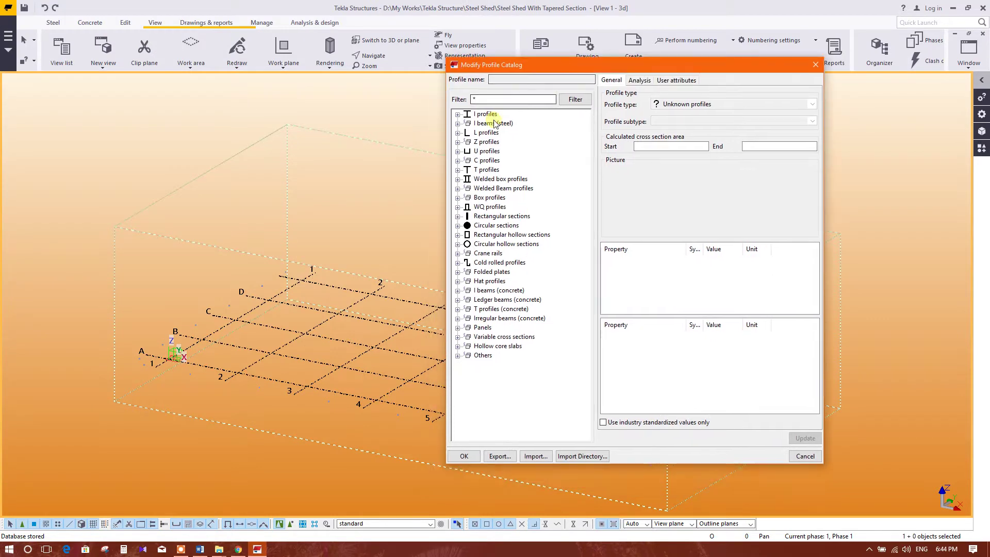
{"action": "left_click", "coordinate": [458, 114]}
{"action": "left_click", "coordinate": [488, 207]}
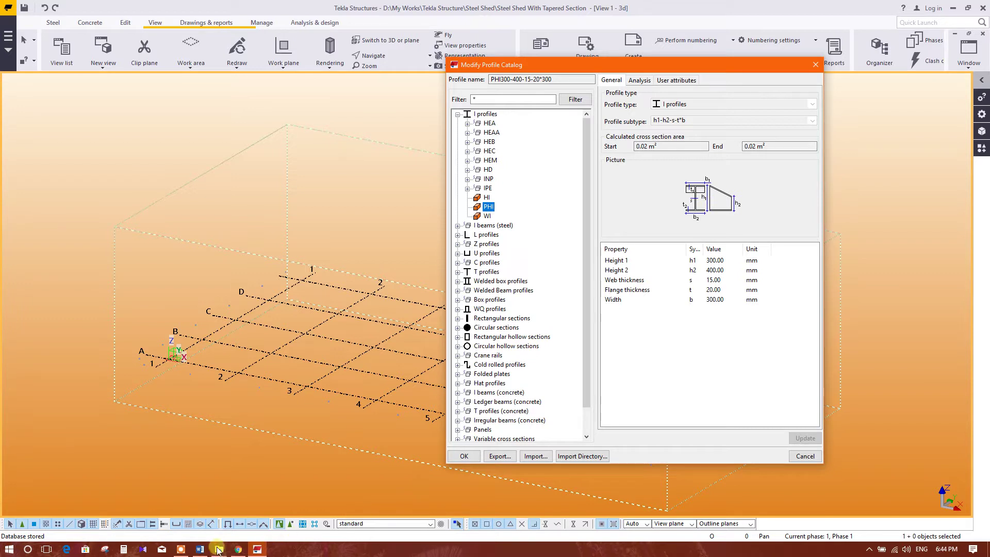
{"action": "left_click", "coordinate": [200, 549]}
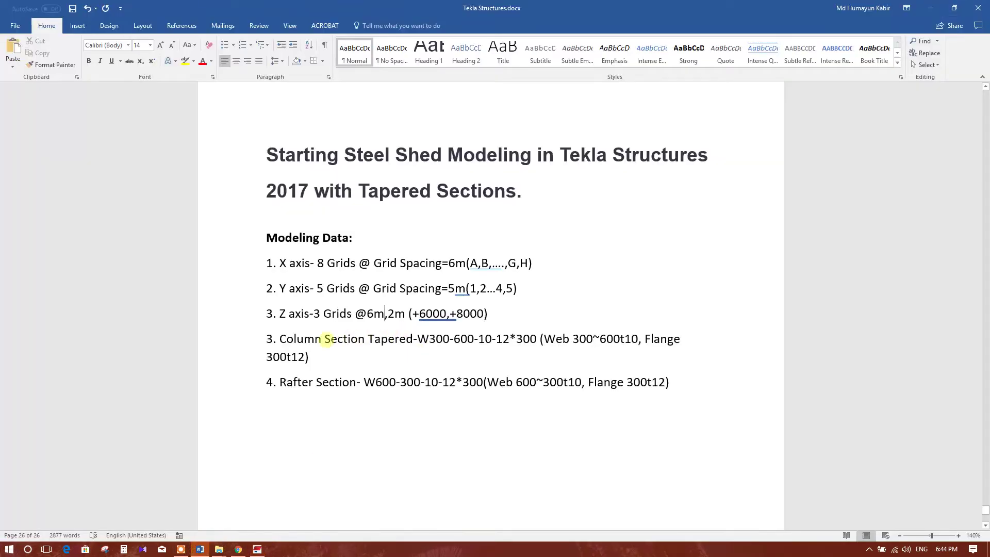
{"action": "left_click_drag", "start_coordinate": [281, 338], "coordinate": [408, 339]}
{"action": "left_click", "coordinate": [407, 338]}
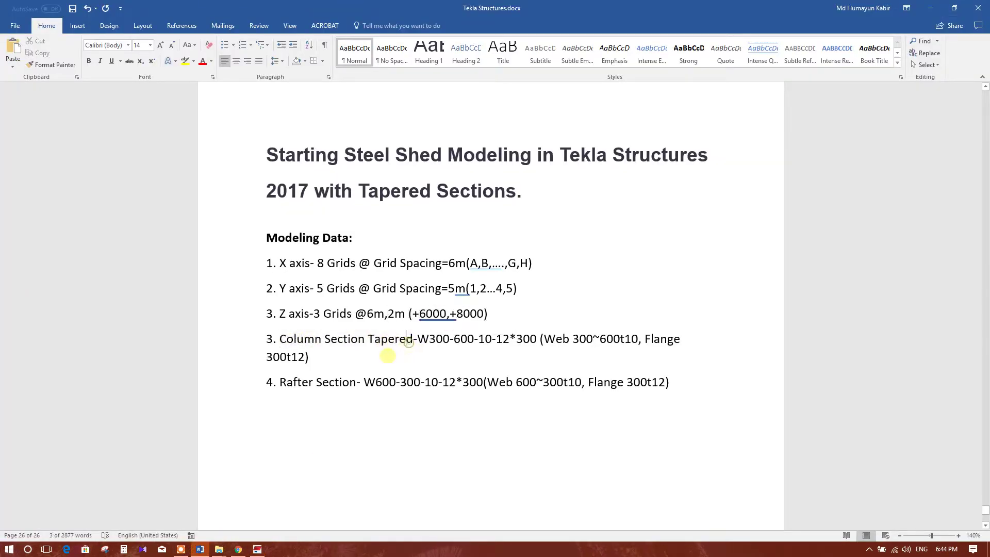
{"action": "left_click_drag", "start_coordinate": [283, 382], "coordinate": [460, 380]}
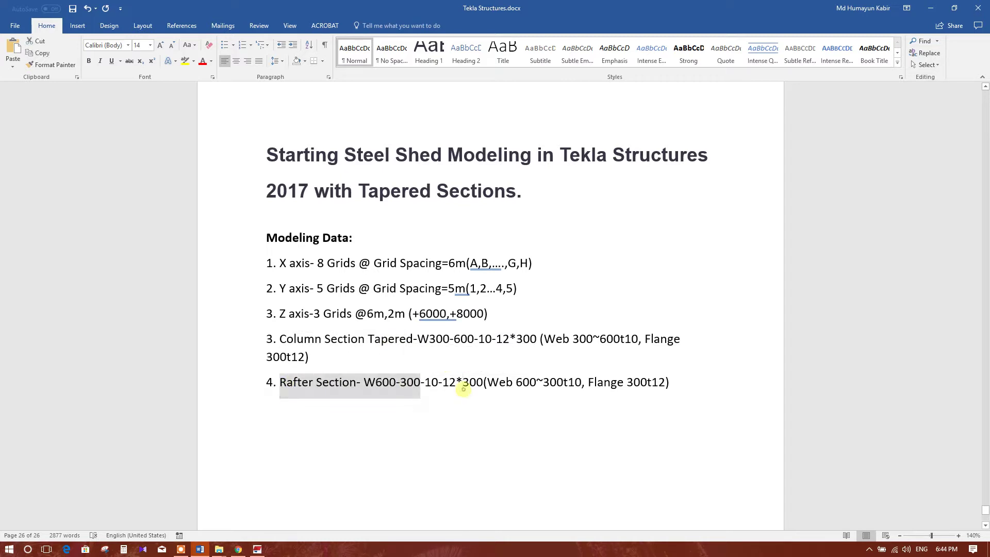
{"action": "left_click", "coordinate": [460, 382]}
{"action": "left_click", "coordinate": [933, 10]}
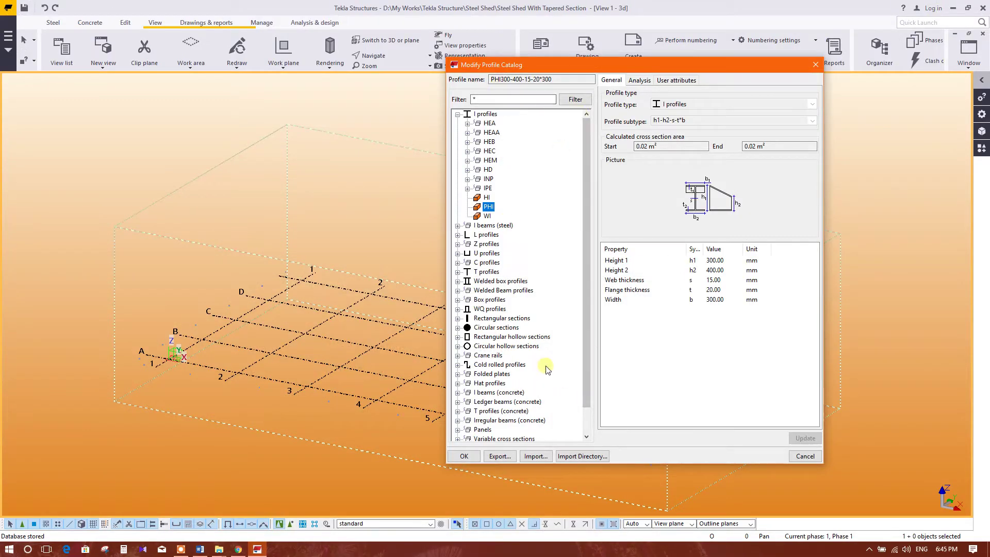
{"action": "right_click", "coordinate": [487, 206]}
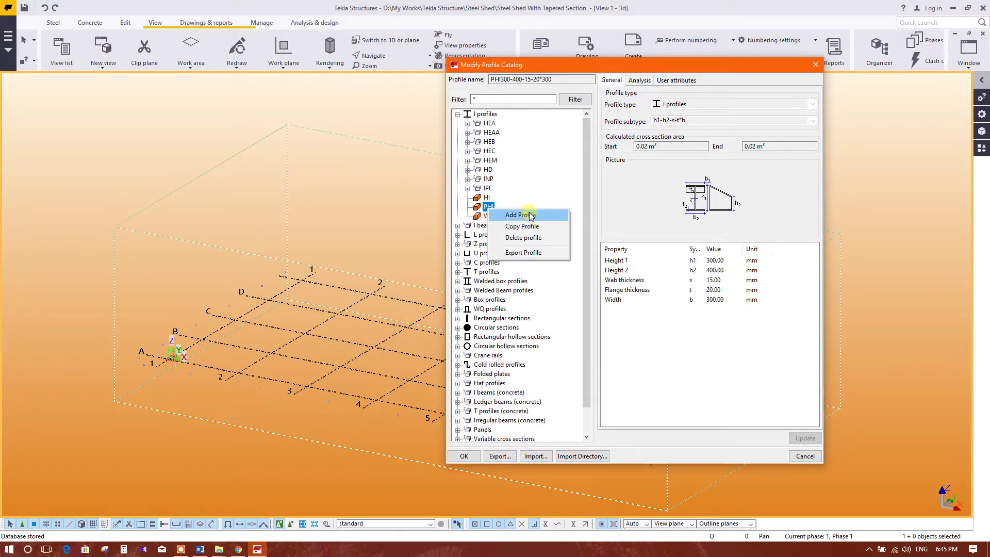
{"action": "left_click", "coordinate": [522, 215]}
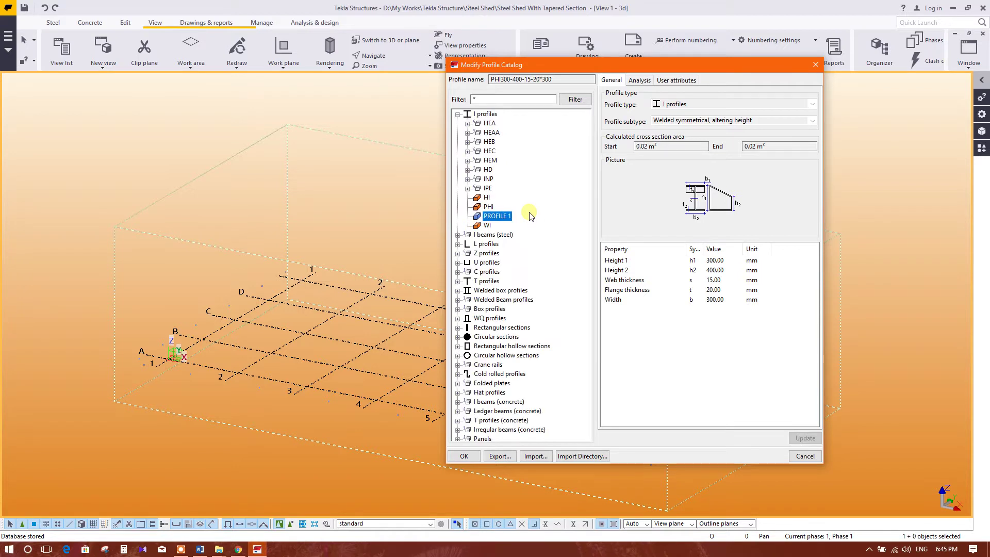
{"action": "left_click", "coordinate": [503, 216]}
{"action": "key", "text": "Return"}
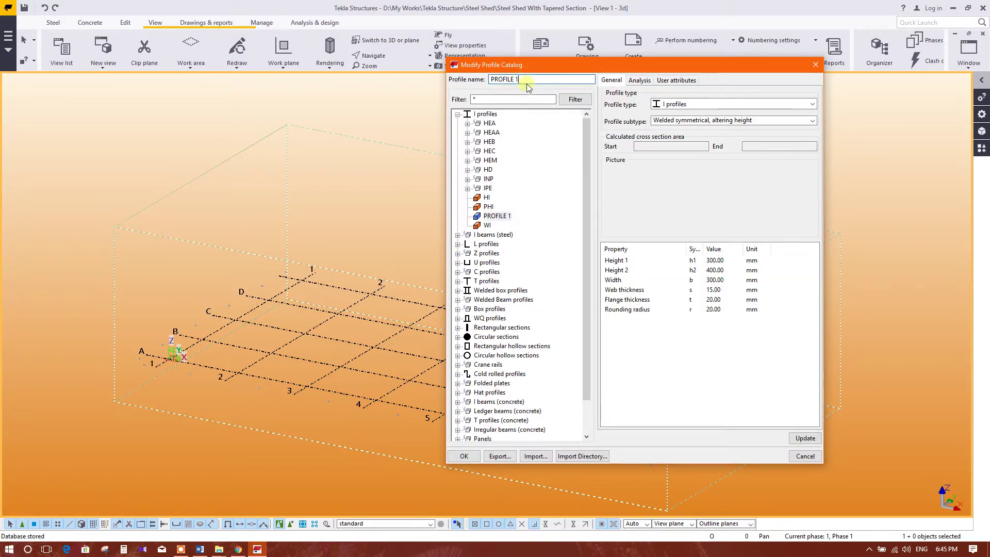
{"action": "left_click", "coordinate": [518, 79]}
{"action": "left_click_drag", "start_coordinate": [518, 79], "coordinate": [491, 79]}
{"action": "type", "text": "W300-600-"}
{"action": "type", "text": "10-12*300"}
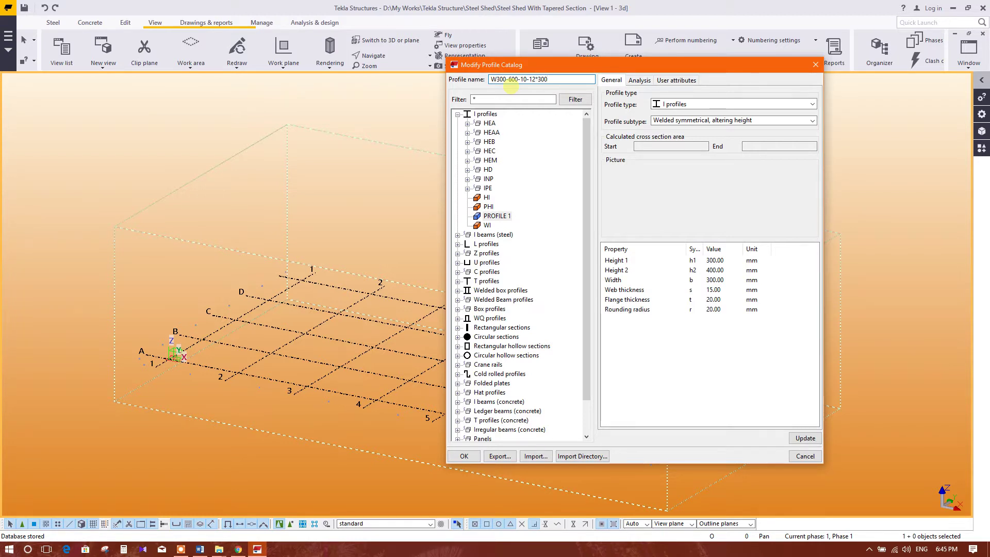
{"action": "left_click", "coordinate": [505, 220]}
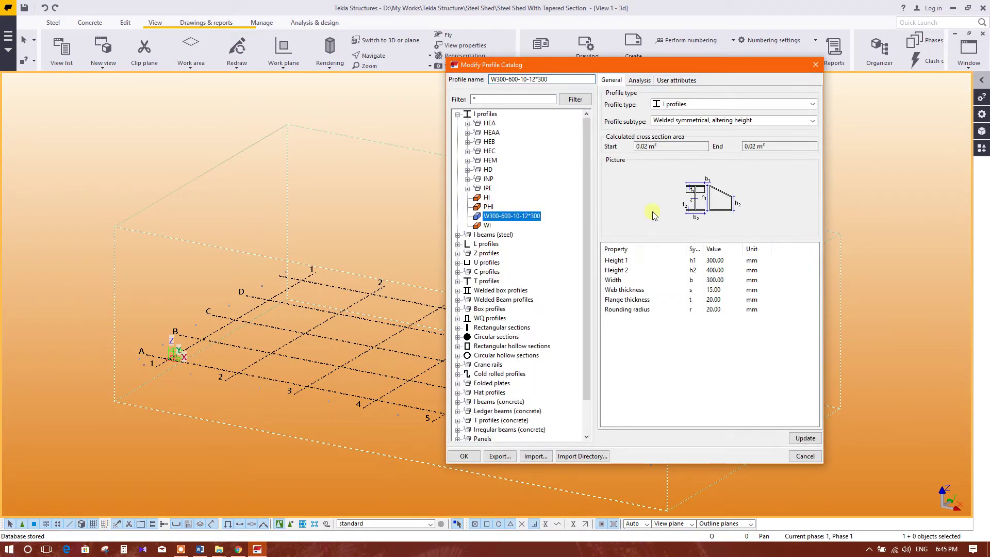
{"action": "double_click", "coordinate": [722, 263]}
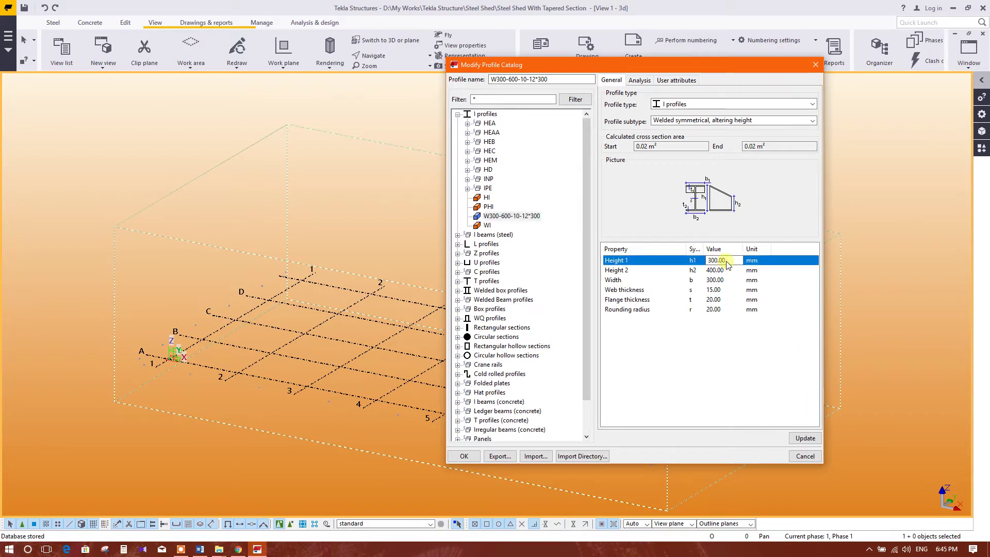
{"action": "double_click", "coordinate": [723, 269]}
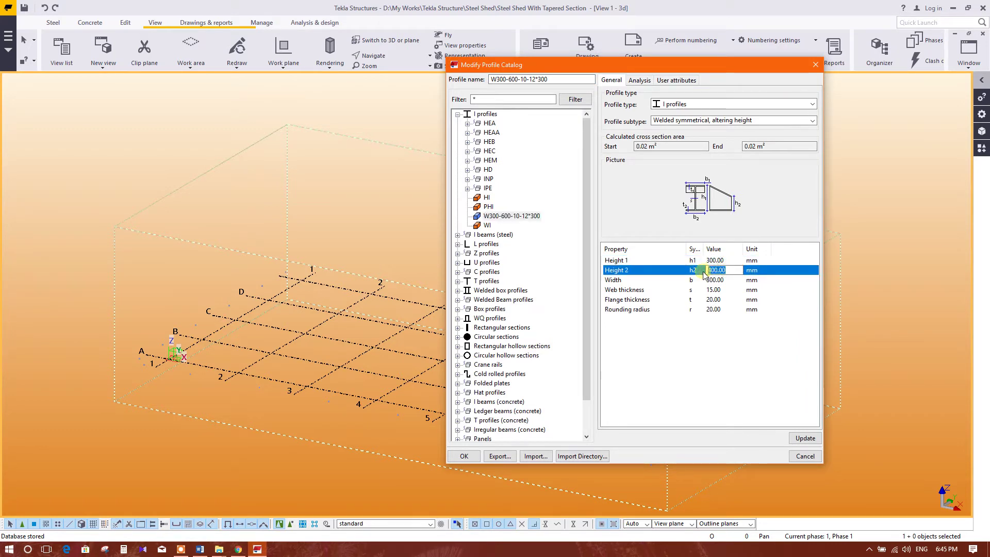
{"action": "type", "text": "600"}
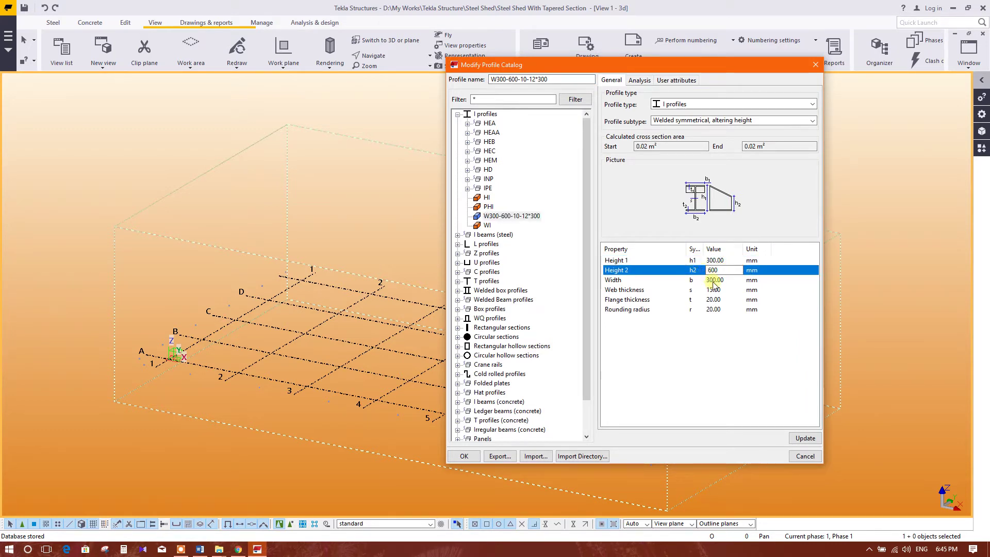
{"action": "double_click", "coordinate": [722, 280]}
{"action": "double_click", "coordinate": [721, 281]}
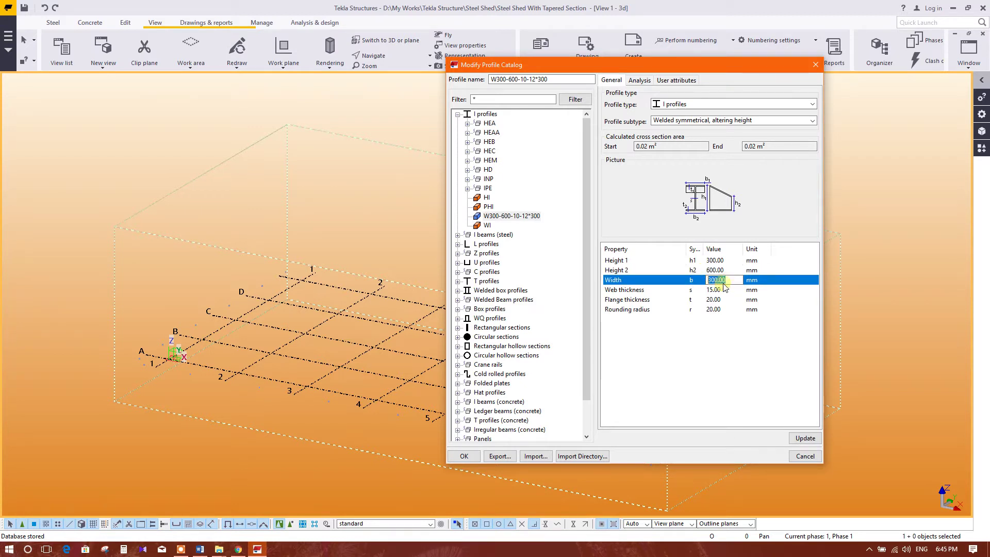
{"action": "double_click", "coordinate": [731, 291]}
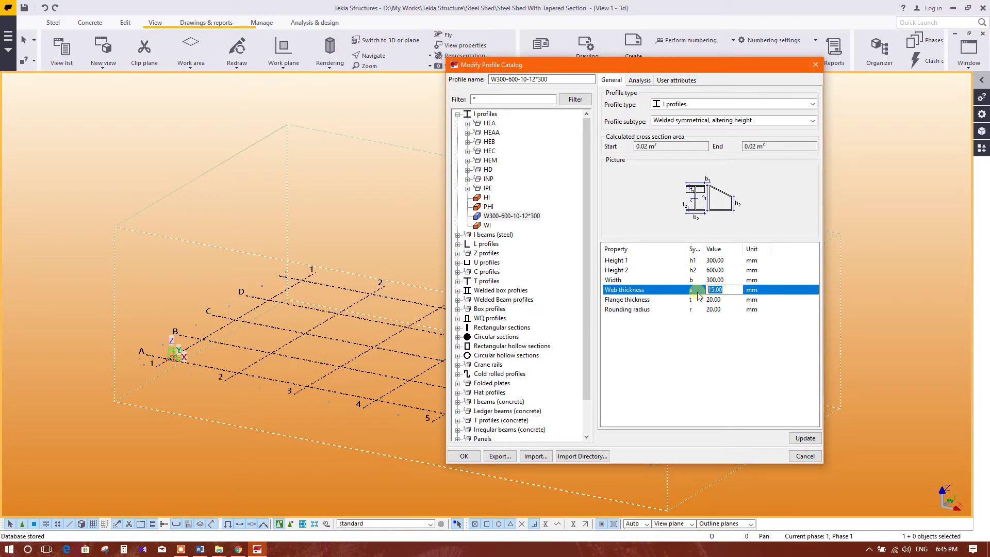
{"action": "type", "text": "10"}
{"action": "double_click", "coordinate": [697, 301]}
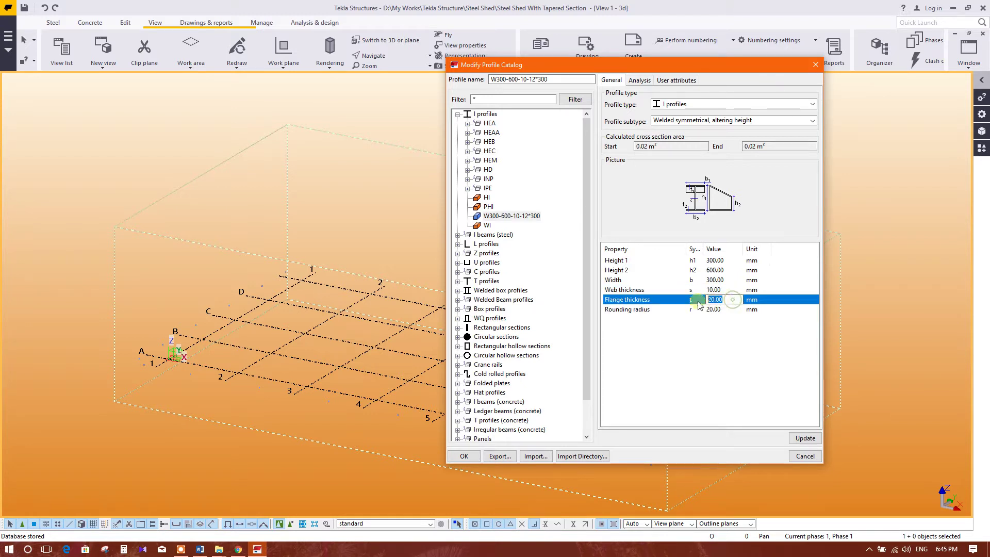
{"action": "type", "text": "12"}
{"action": "double_click", "coordinate": [716, 310]}
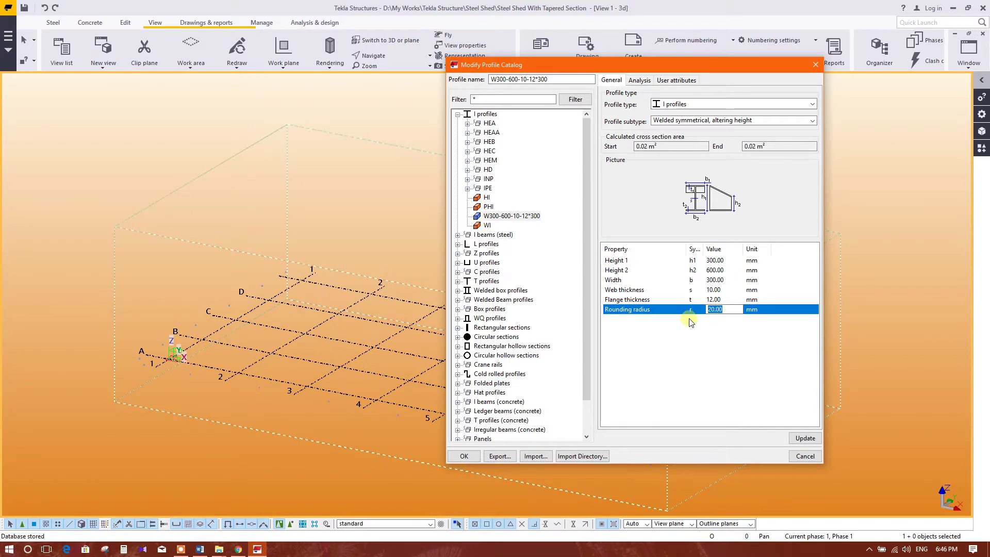
{"action": "type", "text": "0"}
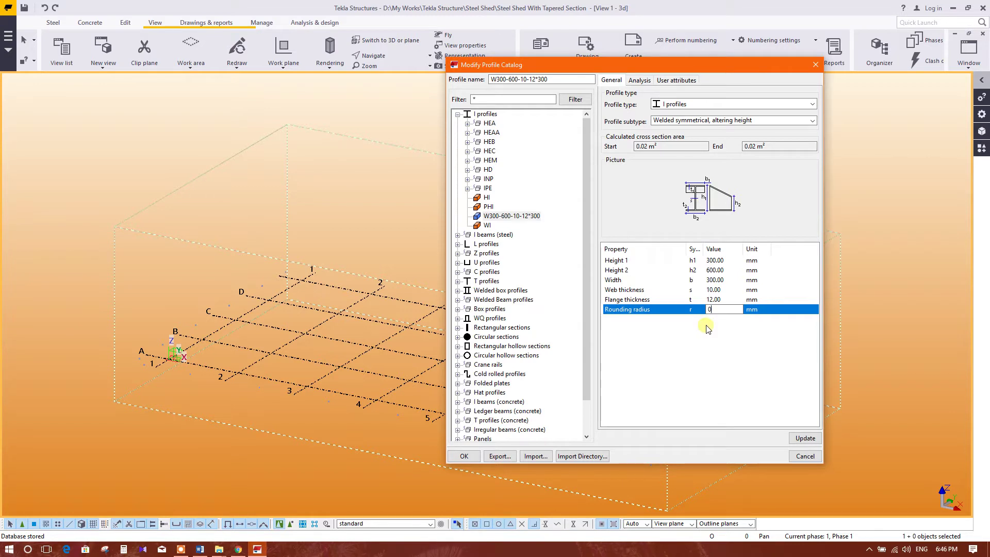
{"action": "left_click", "coordinate": [728, 299]}
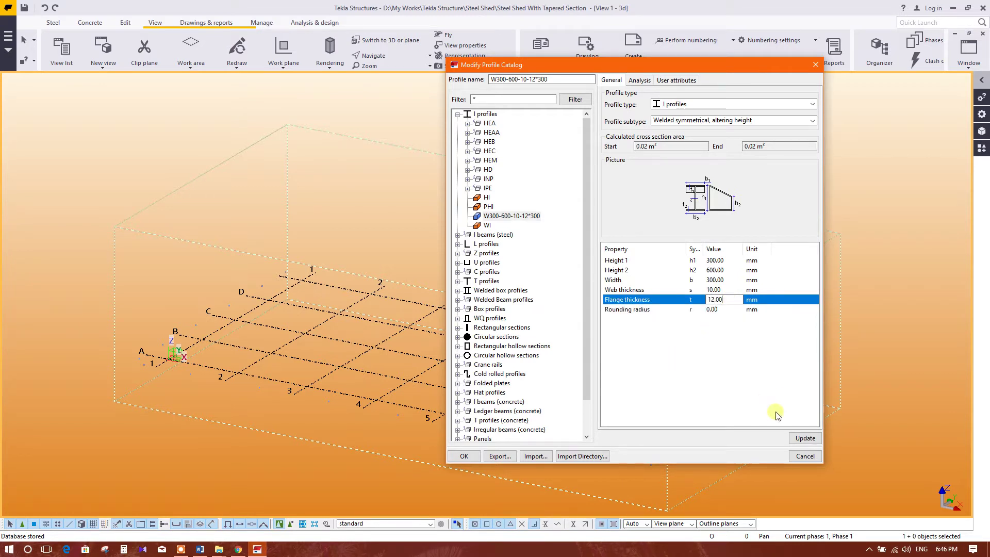
Update the profile, accept the catalog changes and save them to the model folder
{"action": "left_click", "coordinate": [803, 437]}
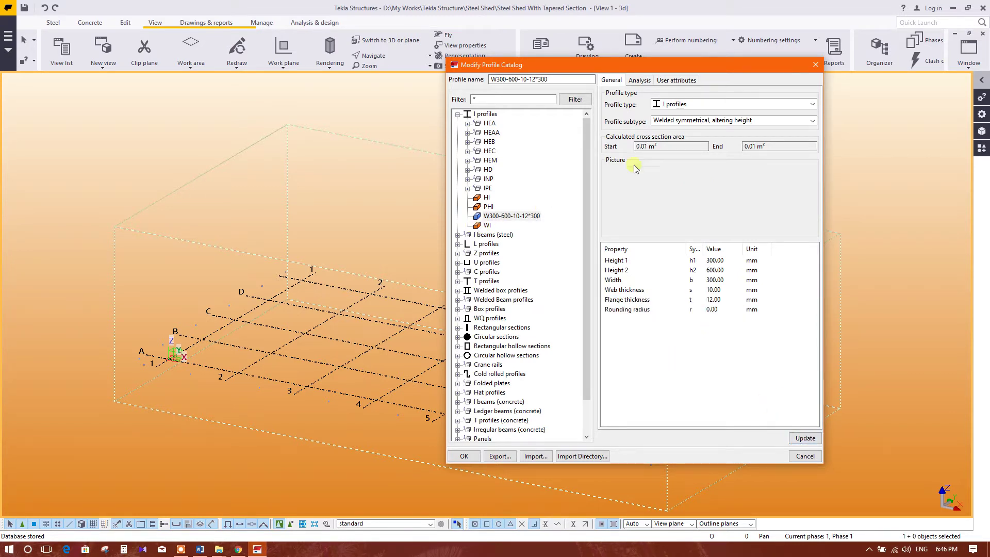
{"action": "left_click", "coordinate": [495, 216]}
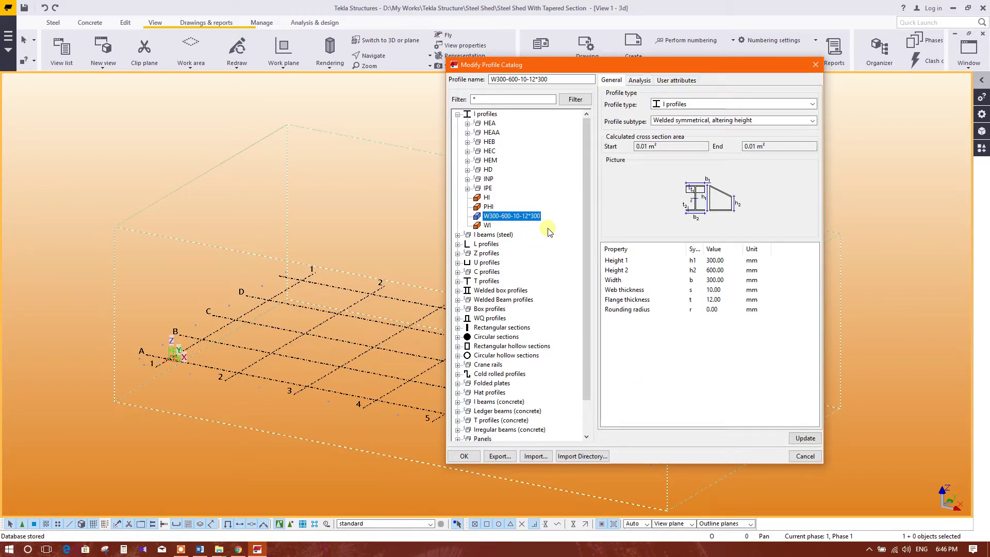
{"action": "left_click", "coordinate": [516, 98]}
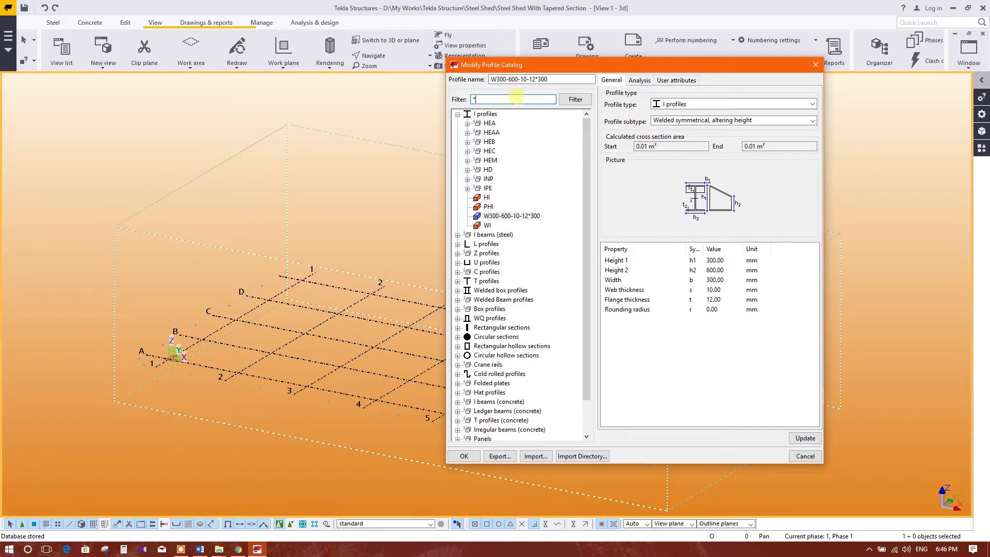
{"action": "left_click", "coordinate": [464, 456]}
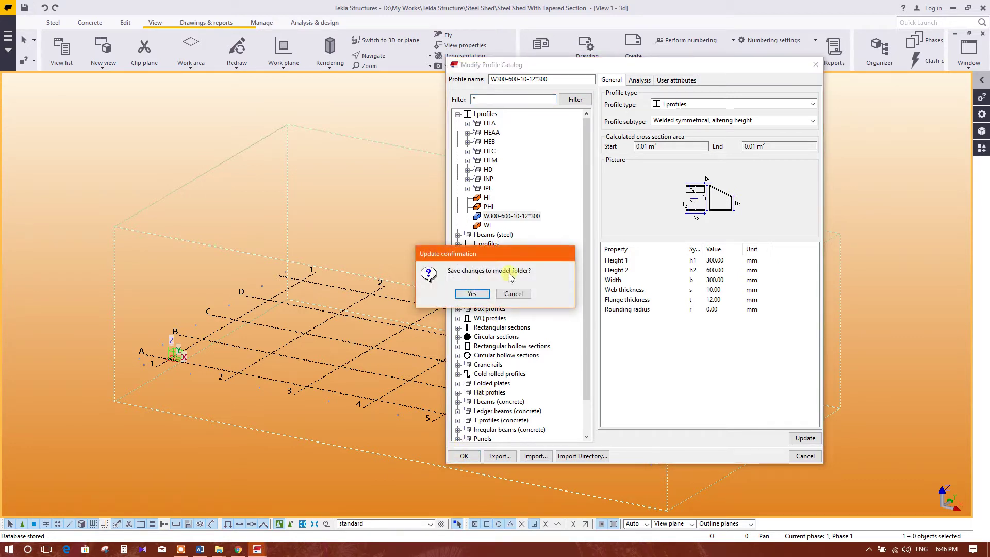
{"action": "left_click", "coordinate": [474, 294]}
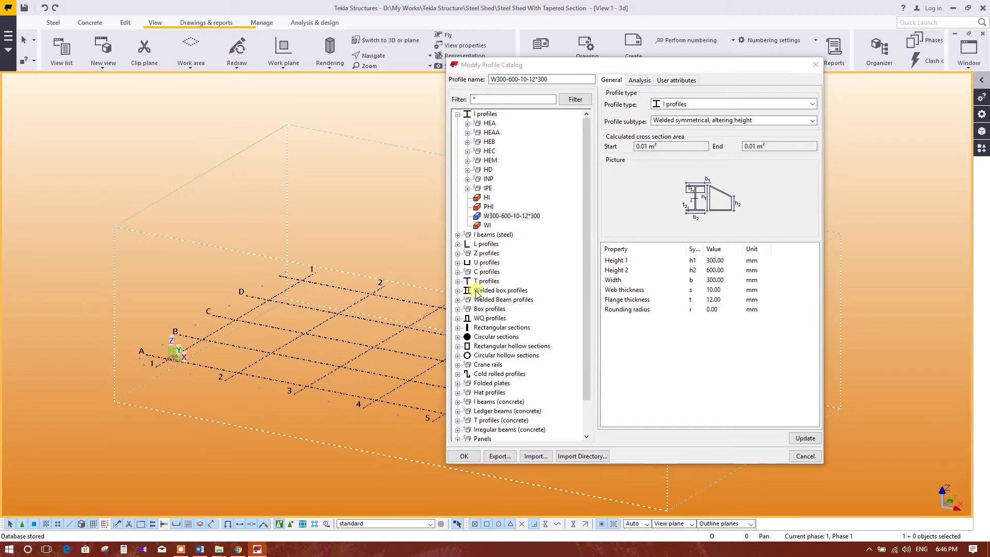
Close the catalog and place a steel column at grid intersection A-1
{"action": "key", "text": "Escape"}
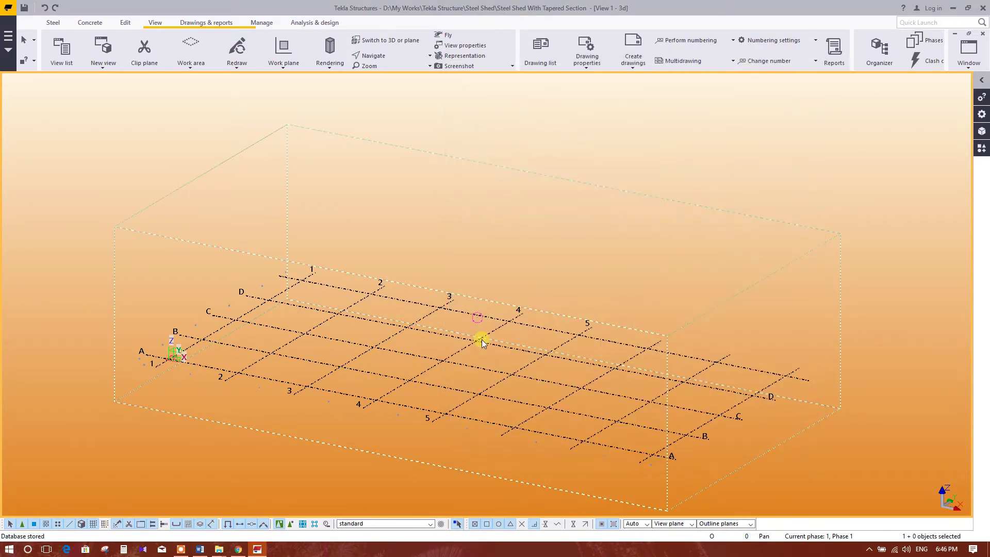
{"action": "mouse_move", "coordinate": [520, 350]}
{"action": "middle_mouse_down"}
{"action": "mouse_move", "coordinate": [515, 369]}
{"action": "mouse_move", "coordinate": [517, 339]}
{"action": "middle_mouse_up"}
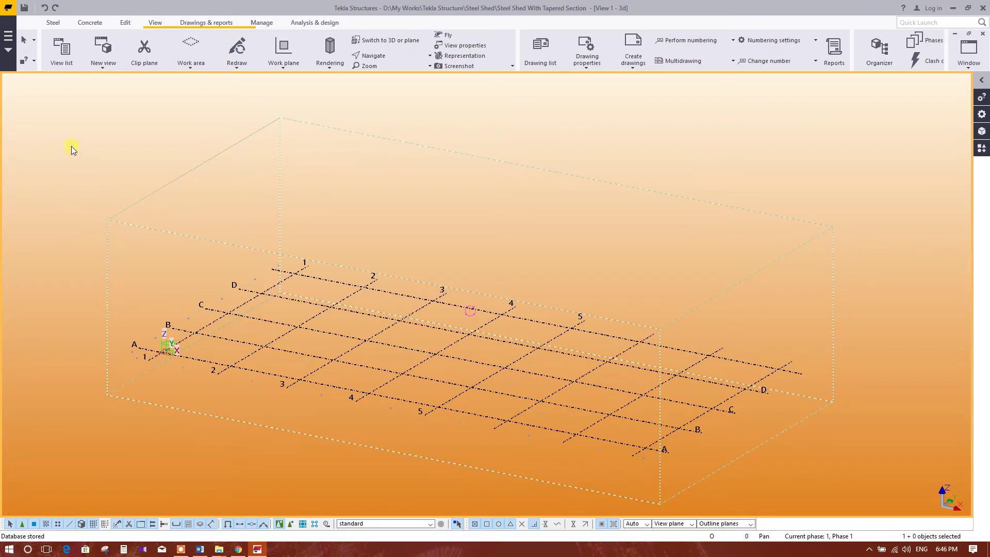
{"action": "left_click", "coordinate": [75, 24]}
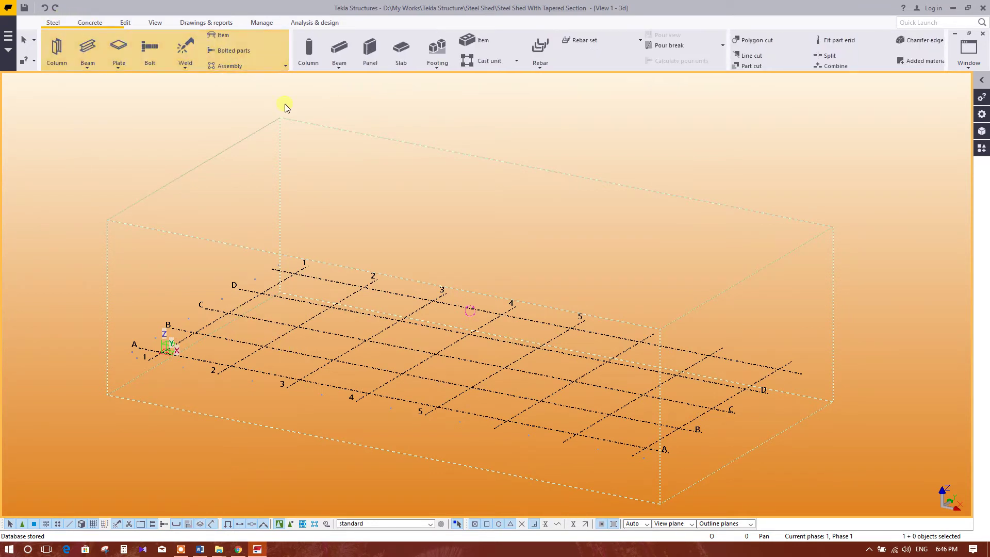
{"action": "left_click", "coordinate": [64, 65]}
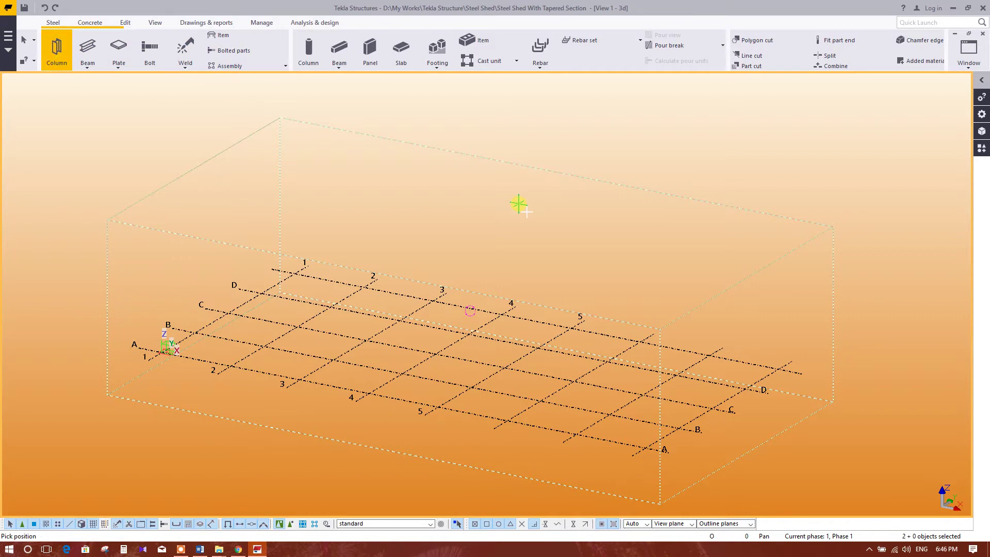
{"action": "left_click", "coordinate": [164, 352]}
{"action": "middle_click_drag", "start_coordinate": [342, 410], "coordinate": [475, 410]}
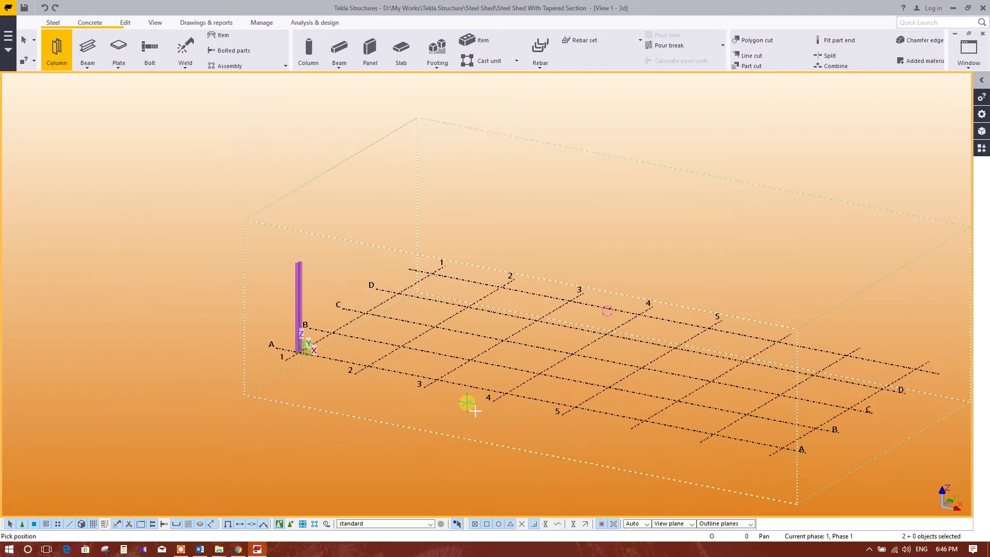
{"action": "key", "text": "Escape"}
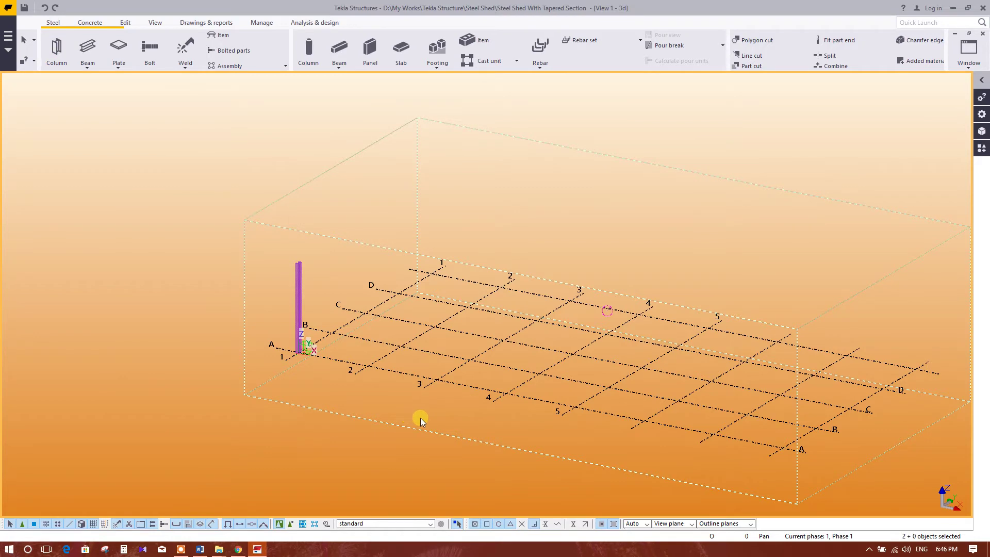
Orbit and zoom the 3D view to inspect the new A-1 column
{"action": "mouse_move", "coordinate": [426, 391]}
{"action": "middle_mouse_down", "text": "ctrl"}
{"action": "mouse_move", "coordinate": [412, 407]}
{"action": "mouse_move", "coordinate": [628, 431]}
{"action": "mouse_move", "coordinate": [682, 410]}
{"action": "mouse_move", "coordinate": [643, 413]}
{"action": "mouse_move", "coordinate": [552, 394]}
{"action": "mouse_move", "coordinate": [721, 412]}
{"action": "mouse_move", "coordinate": [787, 398]}
{"action": "mouse_move", "coordinate": [638, 407]}
{"action": "middle_mouse_up", "text": "ctrl"}
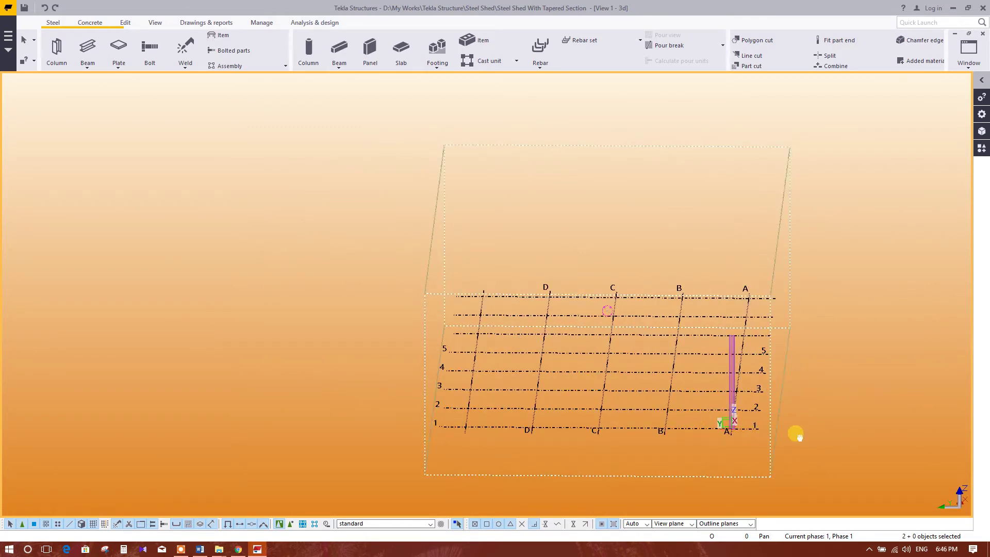
{"action": "mouse_move", "coordinate": [791, 434]}
{"action": "middle_mouse_down", "text": "ctrl"}
{"action": "mouse_move", "coordinate": [628, 411]}
{"action": "mouse_move", "coordinate": [880, 418]}
{"action": "mouse_move", "coordinate": [636, 447]}
{"action": "mouse_move", "coordinate": [841, 435]}
{"action": "mouse_move", "coordinate": [880, 396]}
{"action": "mouse_move", "coordinate": [776, 425]}
{"action": "mouse_move", "coordinate": [869, 431]}
{"action": "mouse_move", "coordinate": [822, 409]}
{"action": "mouse_move", "coordinate": [842, 418]}
{"action": "mouse_move", "coordinate": [509, 417]}
{"action": "mouse_move", "coordinate": [592, 412]}
{"action": "middle_mouse_up", "text": "ctrl"}
{"action": "scroll", "coordinate": [510, 357], "scroll_direction": "up", "scroll_amount": 2}
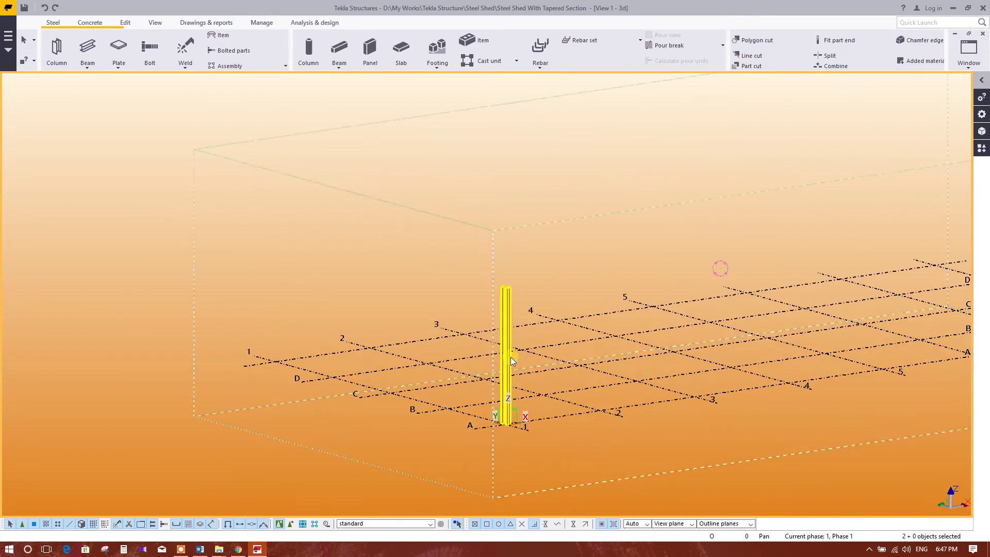
{"action": "scroll", "coordinate": [516, 342], "scroll_direction": "up", "scroll_amount": 3}
{"action": "scroll", "coordinate": [518, 341], "scroll_direction": "up", "scroll_amount": 4}
{"action": "scroll", "coordinate": [557, 279], "scroll_direction": "up", "scroll_amount": 2}
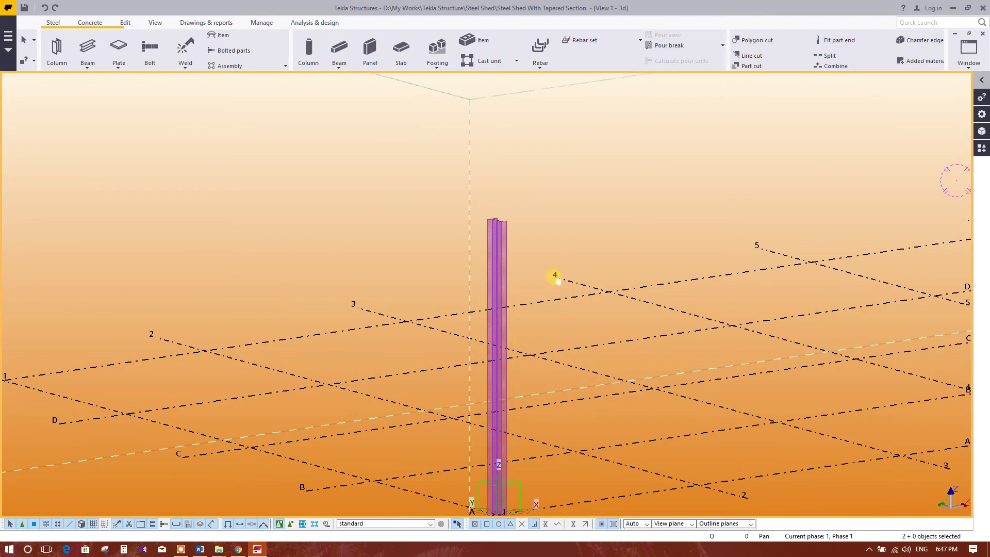
{"action": "double_click", "coordinate": [509, 265]}
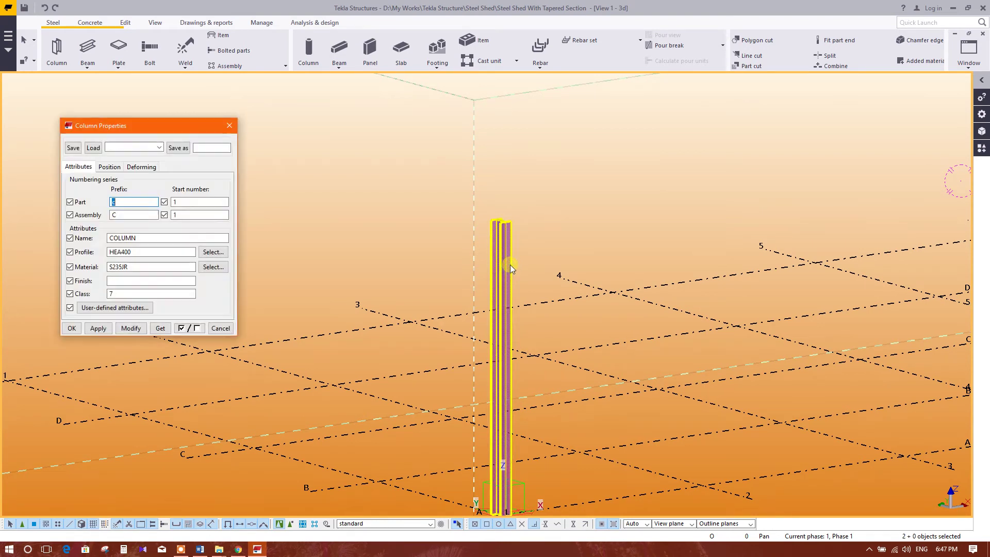
{"action": "left_click_drag", "start_coordinate": [199, 126], "coordinate": [717, 180]}
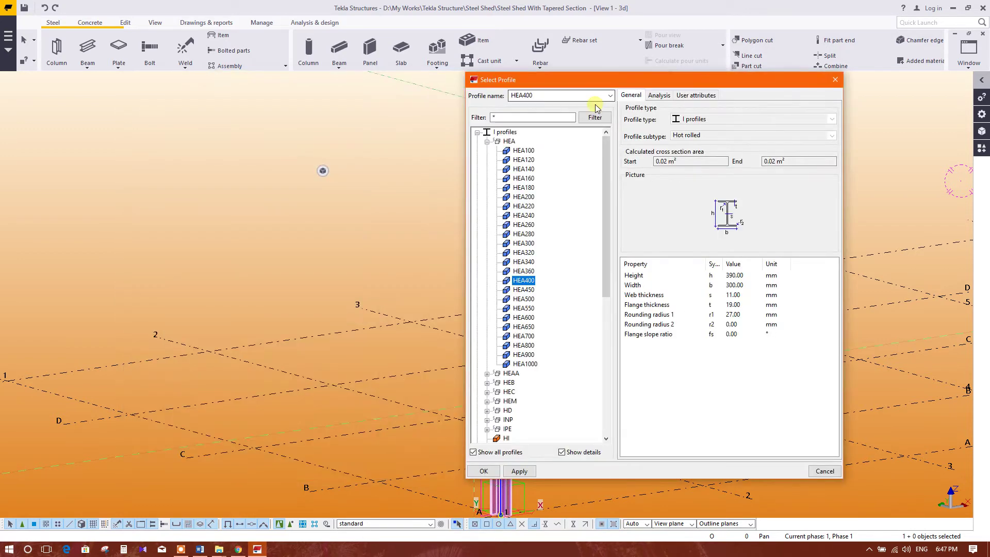
{"action": "left_click_drag", "start_coordinate": [635, 82], "coordinate": [633, 82]}
{"action": "left_click", "coordinate": [484, 141]}
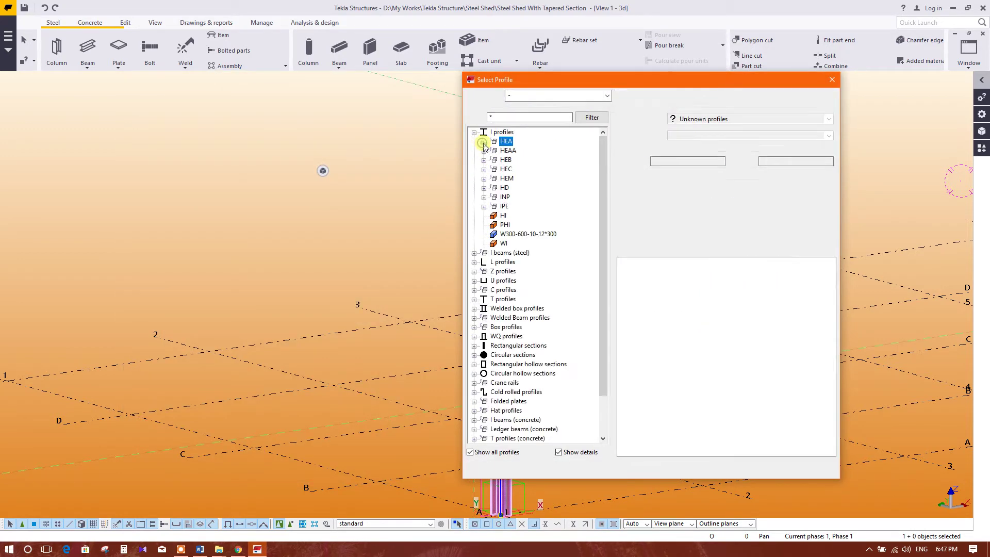
{"action": "left_click", "coordinate": [516, 234]}
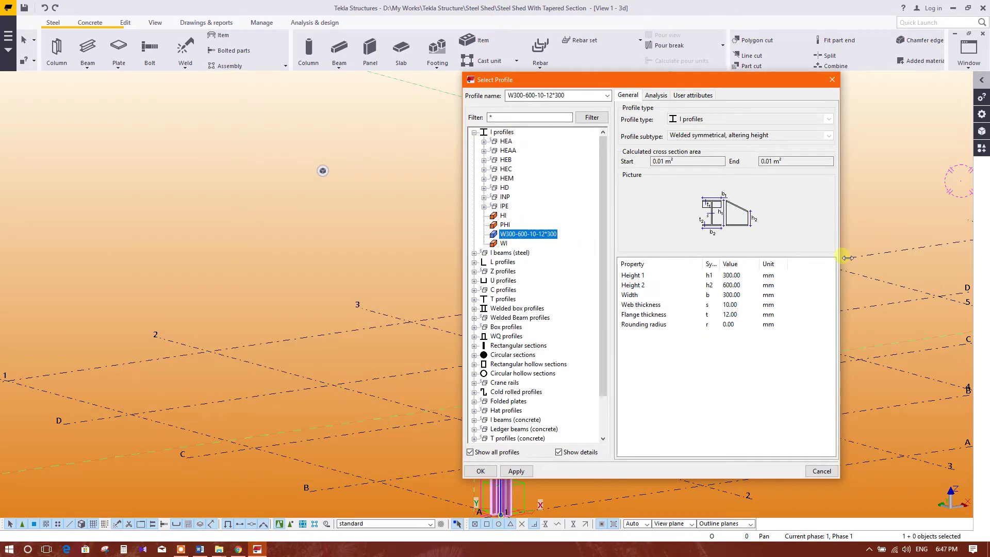
{"action": "left_click", "coordinate": [514, 470]}
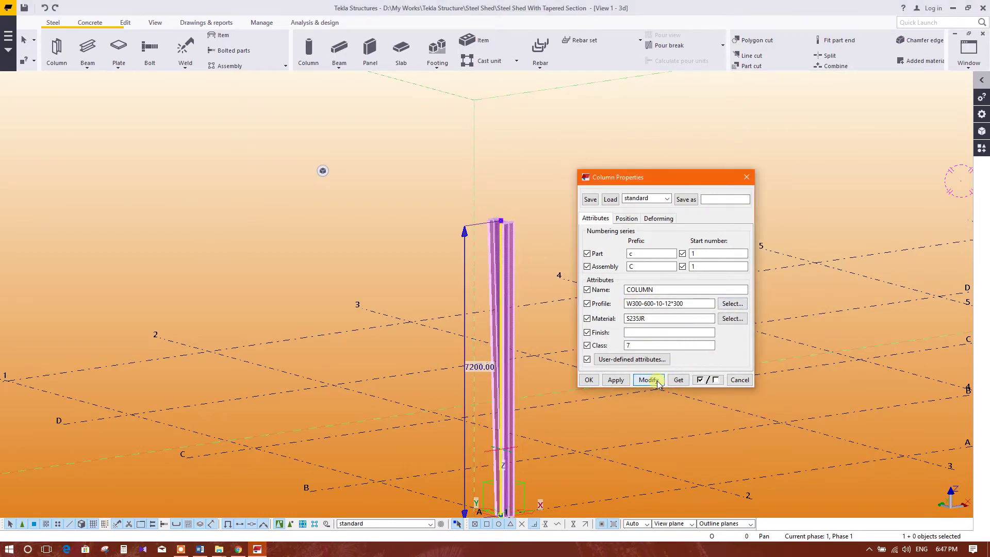
{"action": "left_click", "coordinate": [591, 377]}
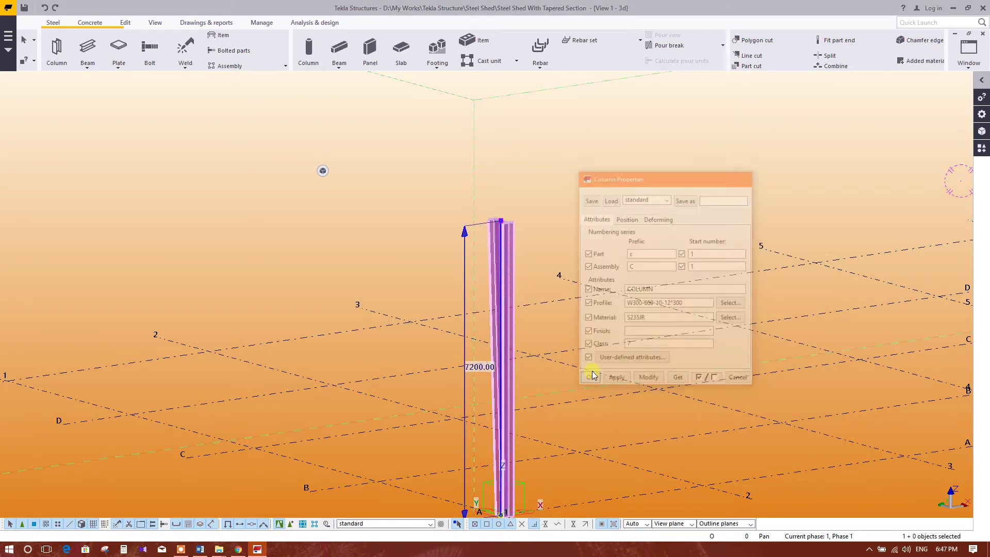
{"action": "scroll", "coordinate": [590, 348], "scroll_direction": "down", "scroll_amount": 2}
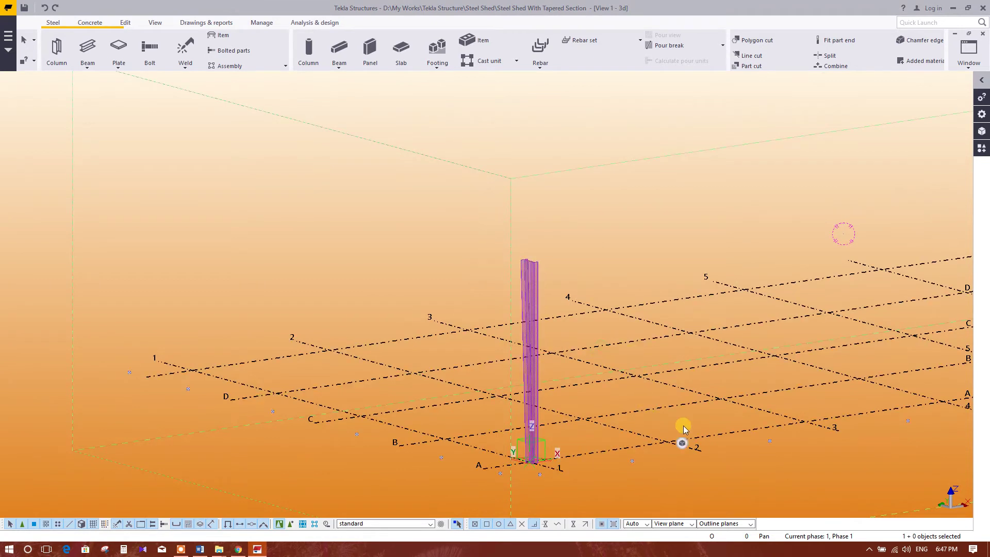
{"action": "mouse_move", "coordinate": [685, 442]}
{"action": "middle_mouse_down"}
{"action": "mouse_move", "coordinate": [729, 394]}
{"action": "mouse_move", "coordinate": [654, 404]}
{"action": "mouse_move", "coordinate": [639, 349]}
{"action": "middle_mouse_up"}
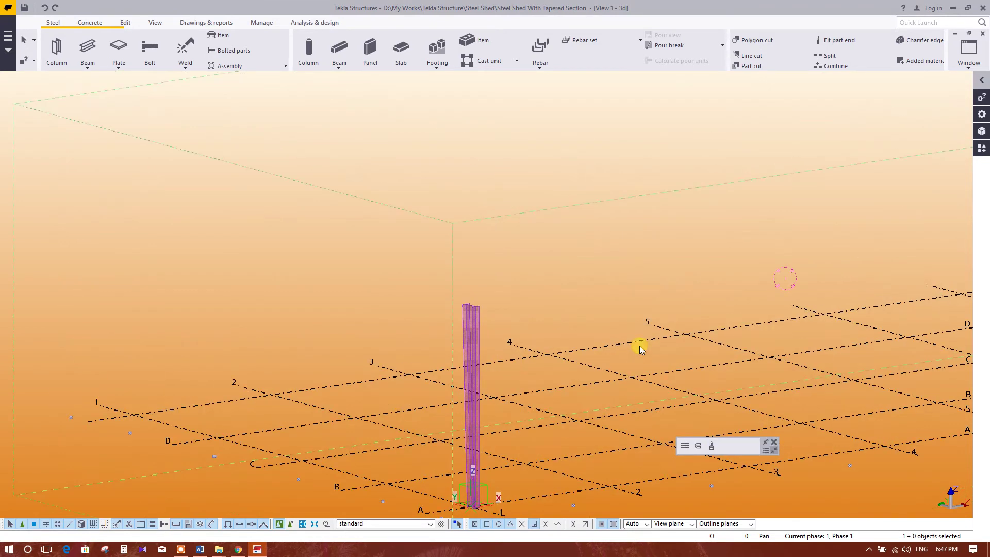
{"action": "middle_click_drag", "start_coordinate": [628, 268], "coordinate": [647, 247]}
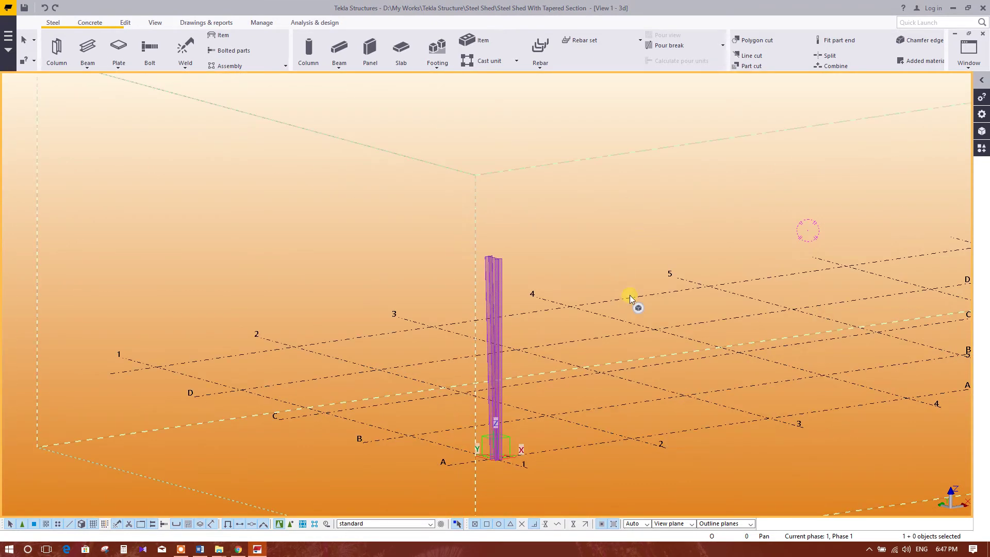
{"action": "middle_click_drag", "start_coordinate": [629, 295], "coordinate": [637, 290]}
{"action": "scroll", "coordinate": [534, 286], "scroll_direction": "up", "scroll_amount": 2}
{"action": "scroll", "coordinate": [534, 286], "scroll_direction": "up", "scroll_amount": 1}
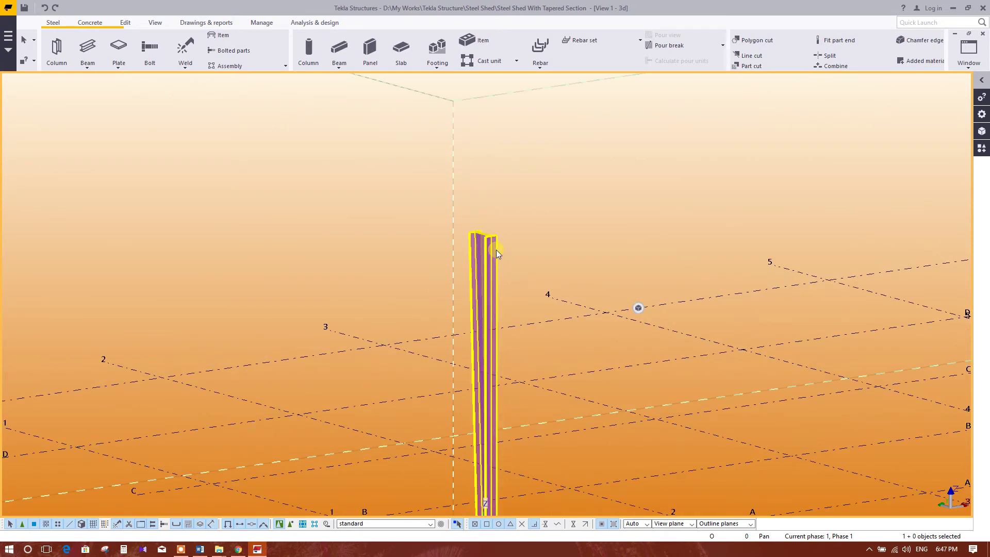
{"action": "scroll", "coordinate": [491, 250], "scroll_direction": "up", "scroll_amount": 2}
{"action": "scroll", "coordinate": [491, 250], "scroll_direction": "up", "scroll_amount": 1}
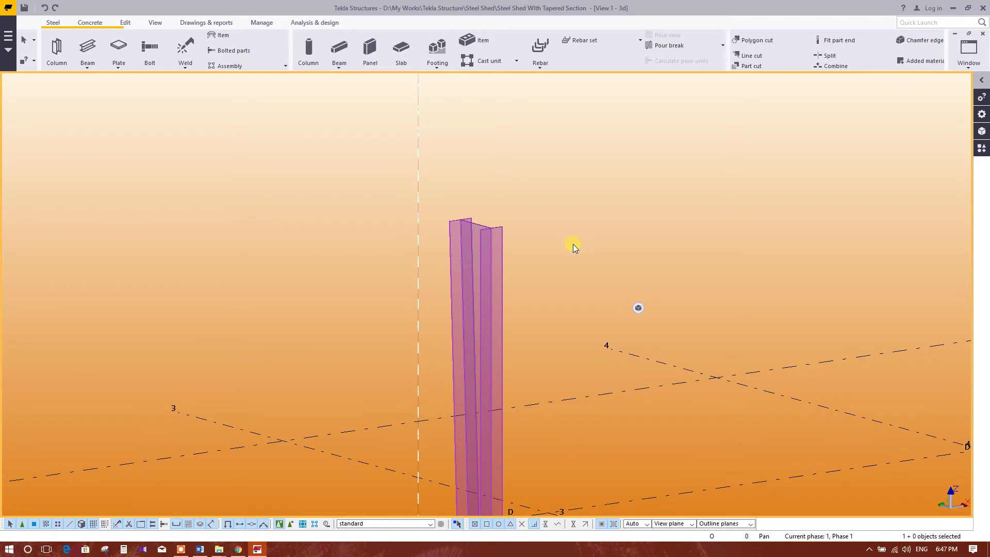
{"action": "middle_click_drag", "start_coordinate": [570, 245], "coordinate": [584, 223]}
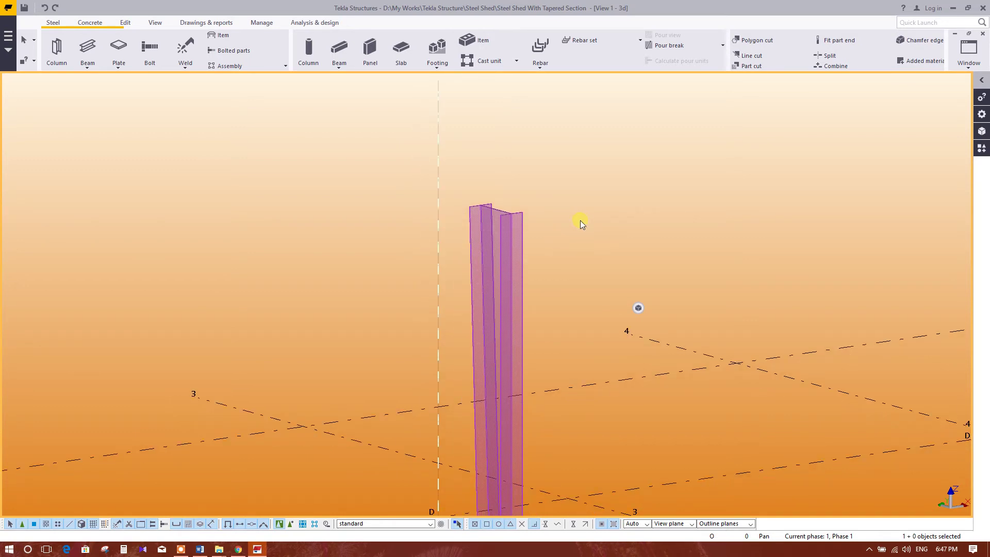
{"action": "middle_click_drag", "start_coordinate": [580, 221], "coordinate": [636, 258]}
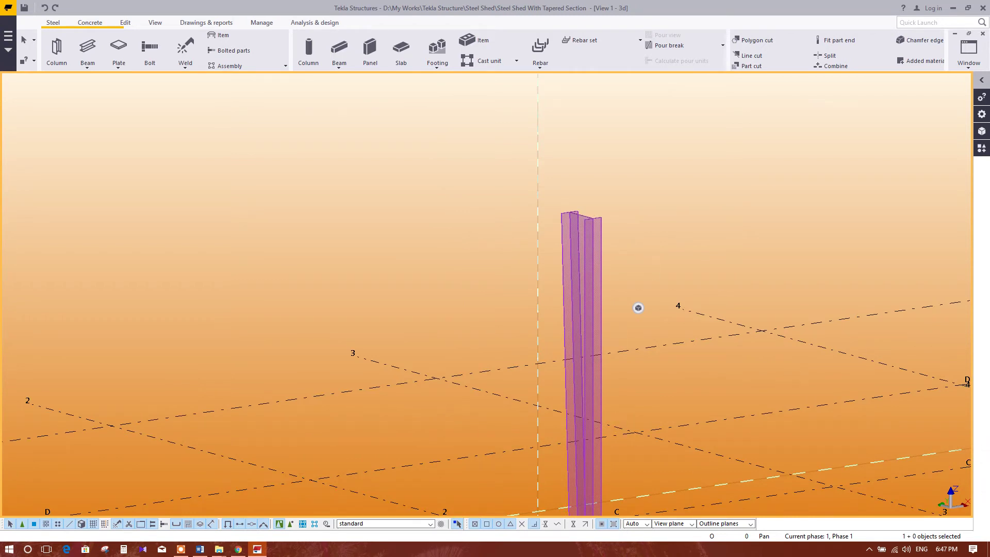
{"action": "left_click", "coordinate": [180, 548]}
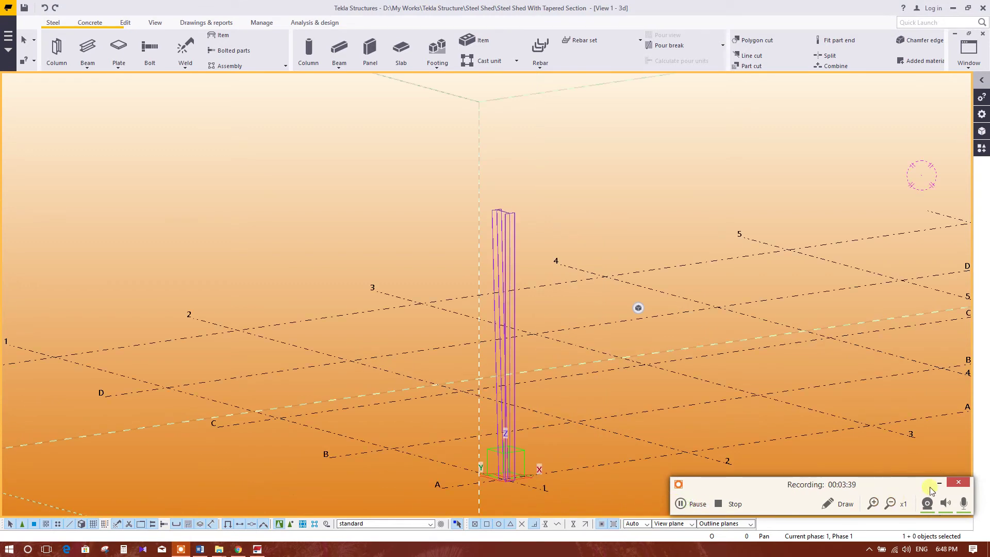
{"action": "scroll", "coordinate": [580, 326], "scroll_direction": "up", "scroll_amount": 2}
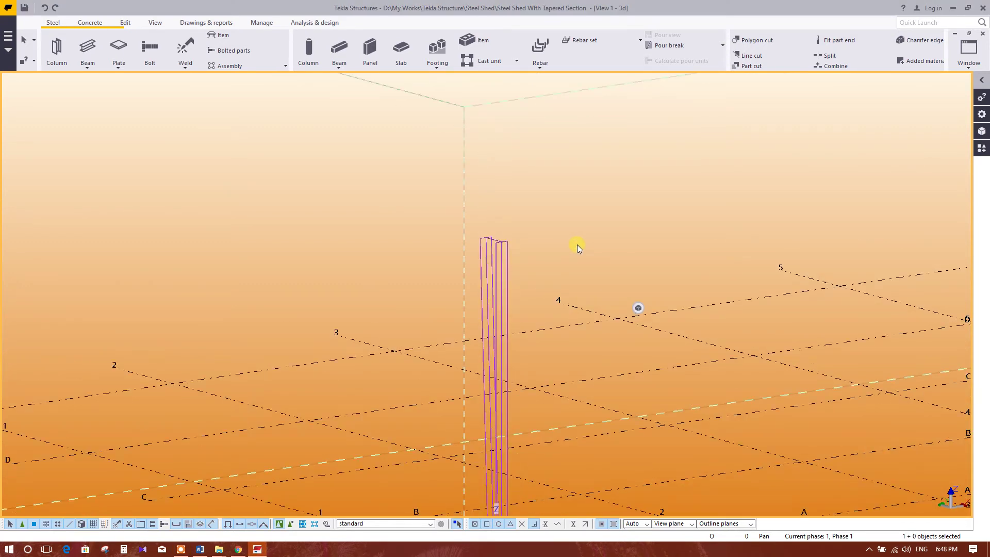
{"action": "key", "text": "ctrl+2"}
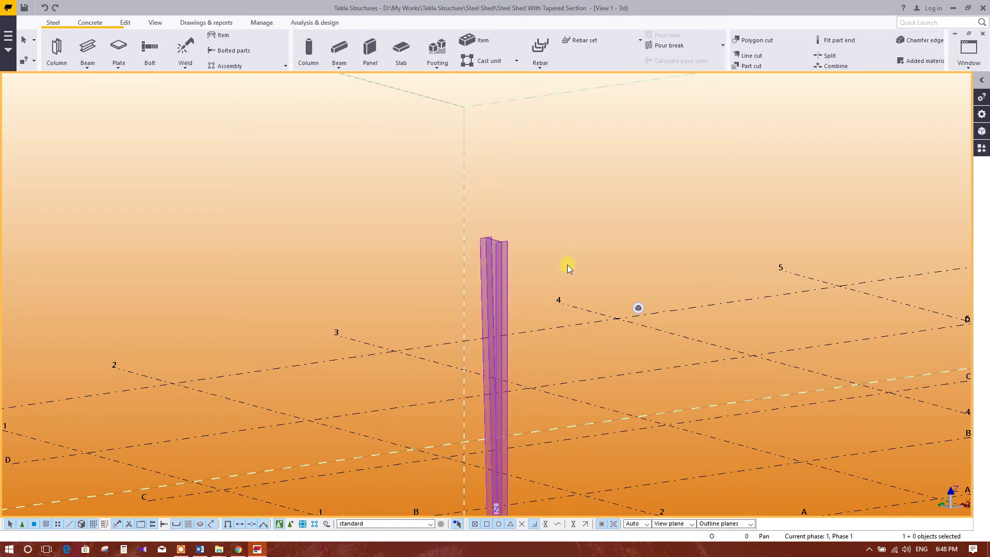
{"action": "key", "text": "ctrl+3"}
{"action": "key", "text": "ctrl+4"}
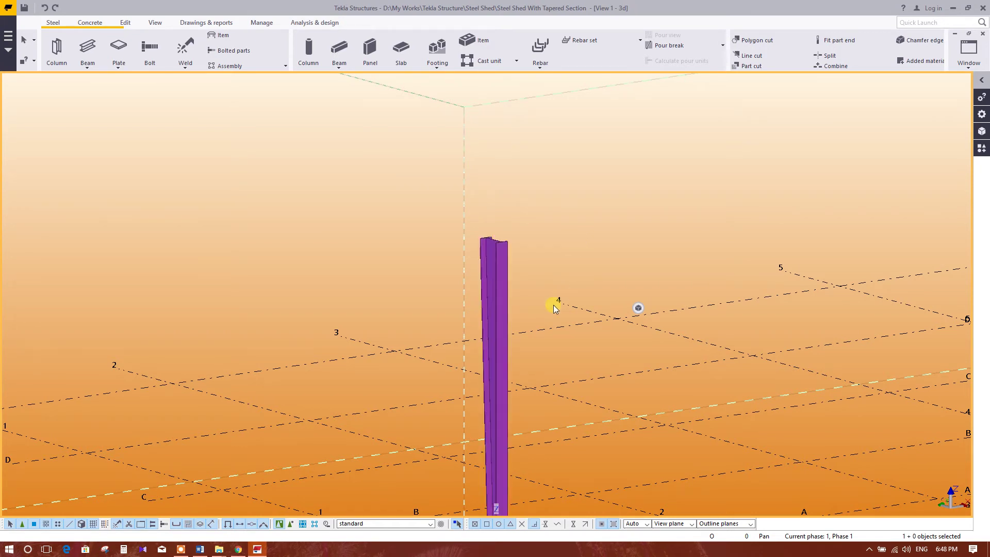
{"action": "middle_click_drag", "start_coordinate": [551, 304], "coordinate": [578, 234]}
{"action": "scroll", "coordinate": [578, 235], "scroll_direction": "down", "scroll_amount": 1}
{"action": "middle_click_drag", "start_coordinate": [626, 280], "coordinate": [618, 294]}
{"action": "scroll", "coordinate": [574, 294], "scroll_direction": "down", "scroll_amount": 1}
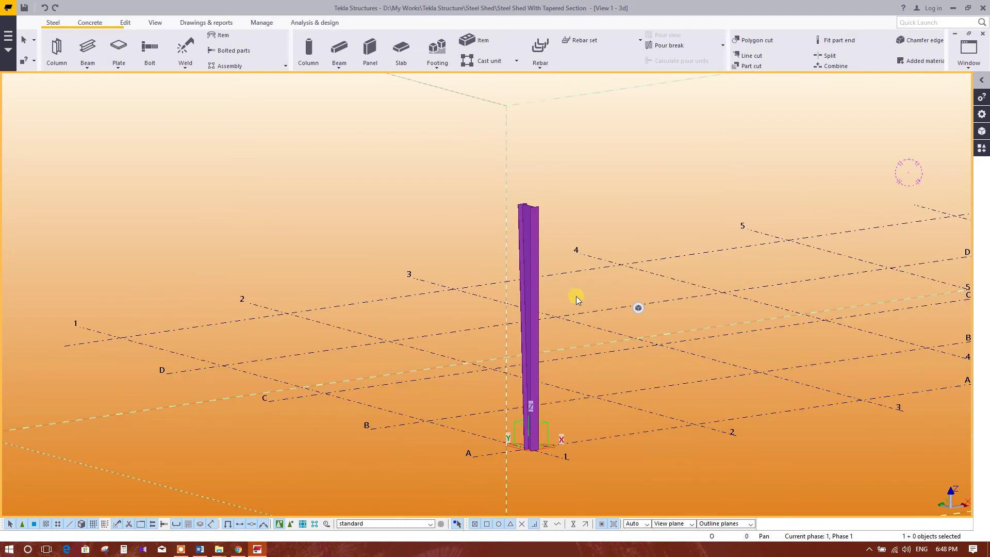
{"action": "mouse_move", "coordinate": [619, 232]}
{"action": "middle_mouse_down"}
{"action": "mouse_move", "coordinate": [608, 288]}
{"action": "mouse_move", "coordinate": [580, 210]}
{"action": "middle_mouse_up"}
{"action": "scroll", "coordinate": [599, 297], "scroll_direction": "up", "scroll_amount": 1}
{"action": "scroll", "coordinate": [570, 294], "scroll_direction": "up", "scroll_amount": 1}
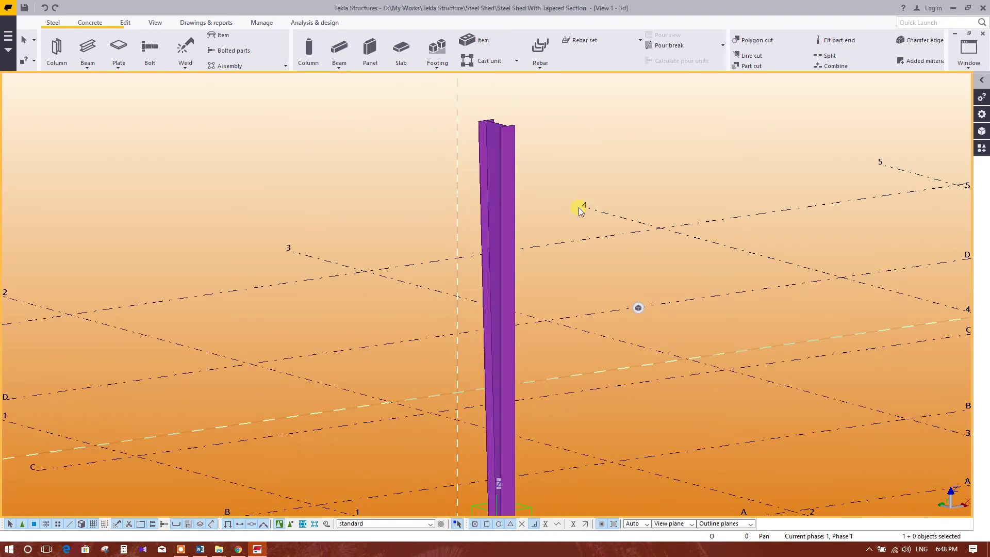
{"action": "key", "text": "ctrl+1"}
{"action": "key", "text": "ctrl+2"}
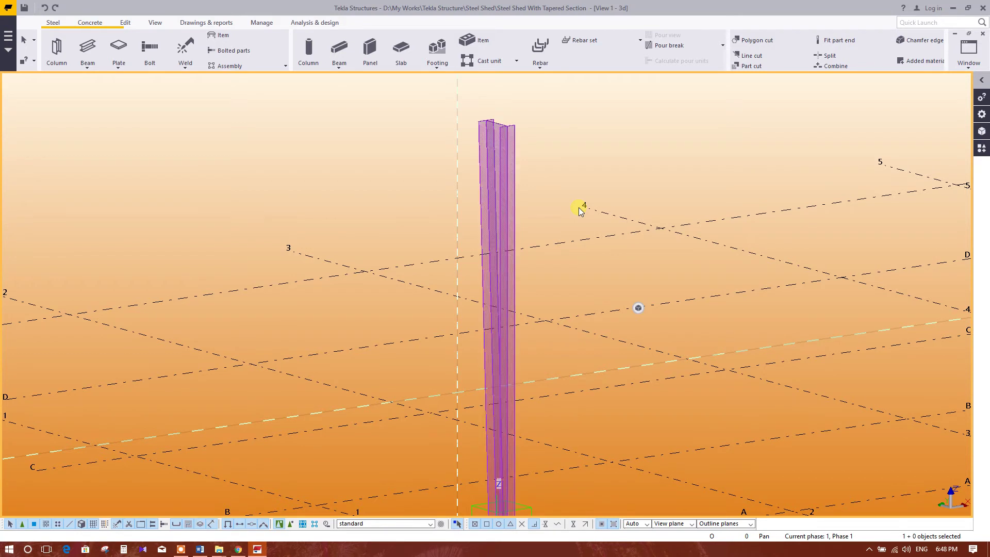
{"action": "key", "text": "ctrl+3"}
{"action": "key", "text": "ctrl+4"}
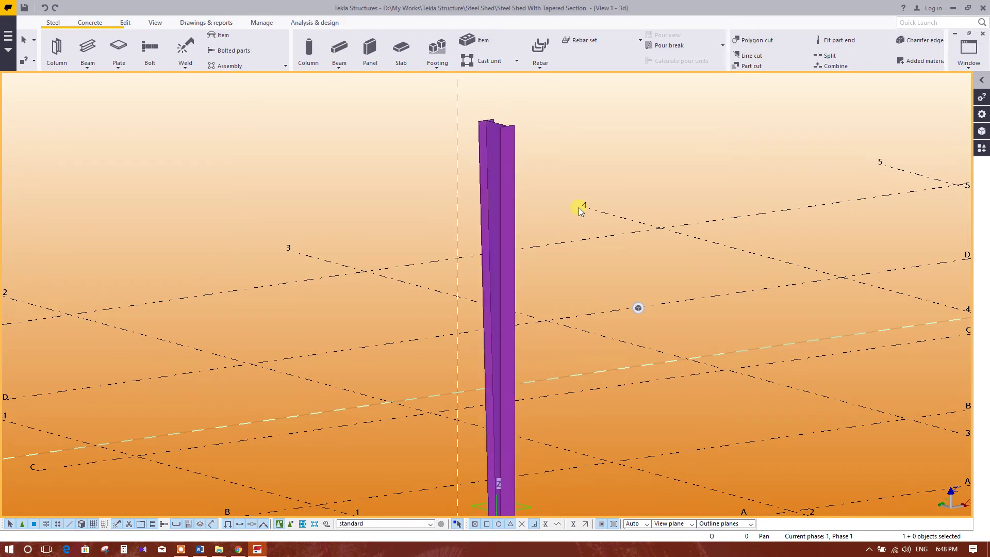
{"action": "key", "text": "ctrl+5"}
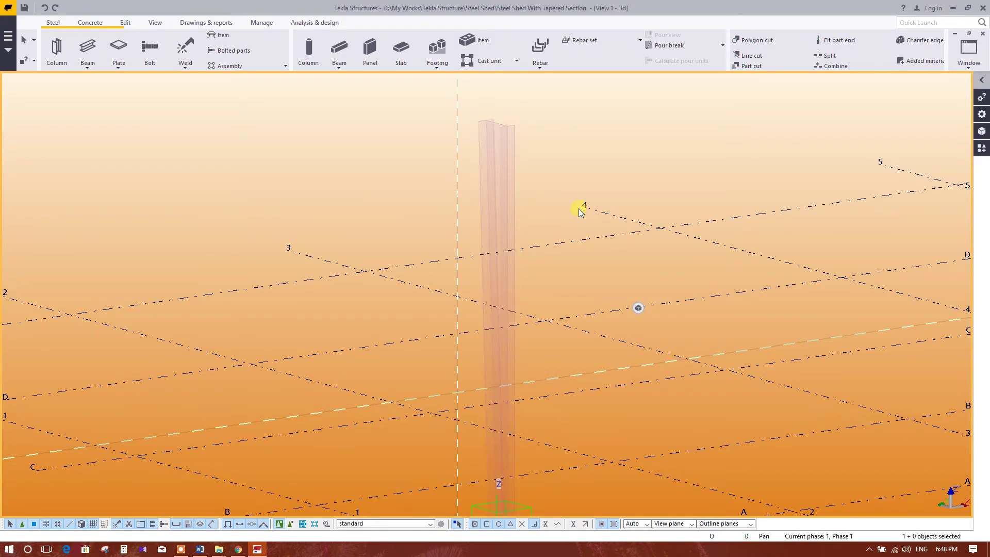
{"action": "key", "text": "ctrl+4"}
{"action": "scroll", "coordinate": [579, 209], "scroll_direction": "down", "scroll_amount": 1}
{"action": "scroll", "coordinate": [614, 286], "scroll_direction": "down", "scroll_amount": 1}
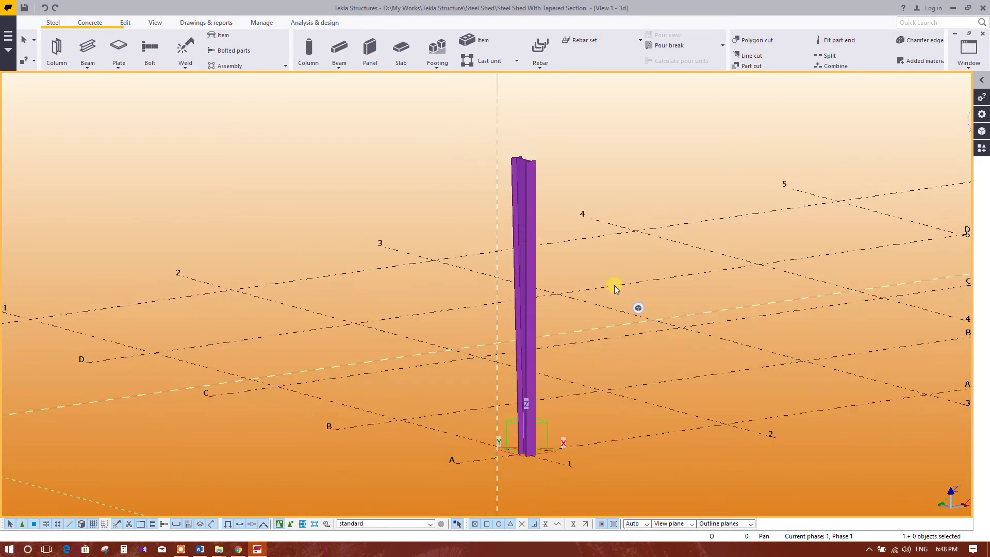
{"action": "scroll", "coordinate": [614, 285], "scroll_direction": "down", "scroll_amount": 1}
{"action": "scroll", "coordinate": [611, 292], "scroll_direction": "up", "scroll_amount": 2}
{"action": "scroll", "coordinate": [598, 289], "scroll_direction": "down", "scroll_amount": 1}
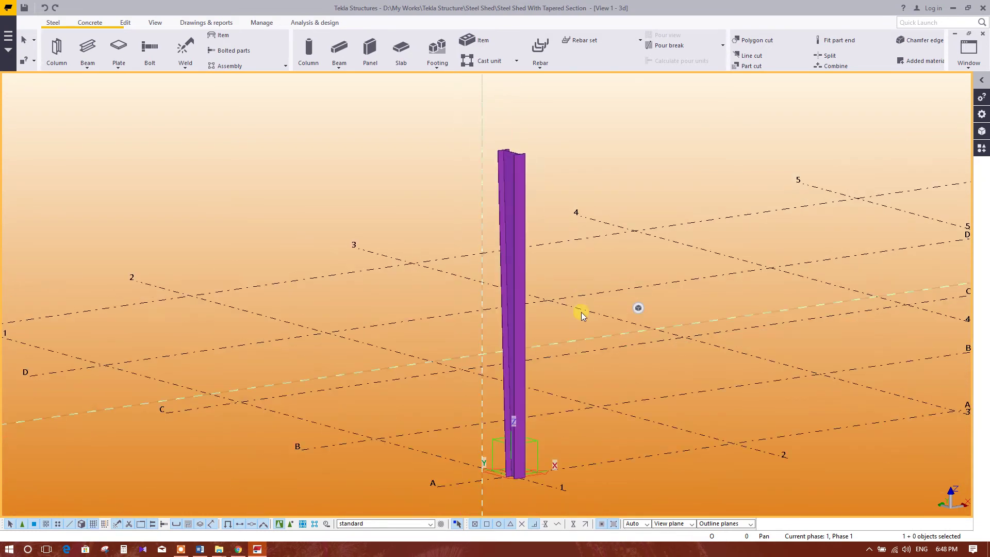
{"action": "middle_click_drag", "start_coordinate": [698, 350], "coordinate": [648, 362], "text": "ctrl"}
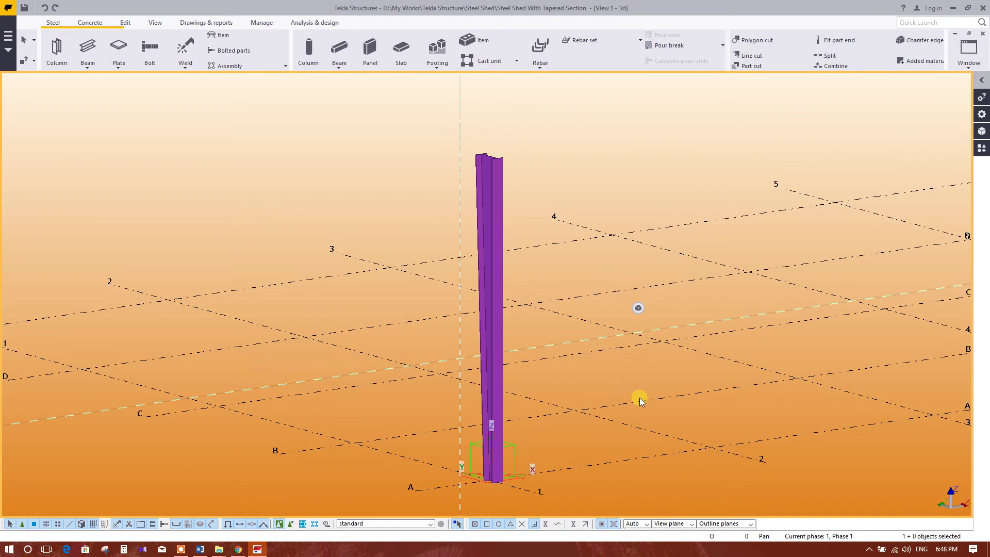
{"action": "mouse_move", "coordinate": [680, 392]}
{"action": "middle_mouse_down", "text": "ctrl"}
{"action": "mouse_move", "coordinate": [617, 405]}
{"action": "mouse_move", "coordinate": [530, 390]}
{"action": "mouse_move", "coordinate": [325, 208]}
{"action": "mouse_move", "coordinate": [638, 354]}
{"action": "mouse_move", "coordinate": [623, 372]}
{"action": "mouse_move", "coordinate": [608, 239]}
{"action": "mouse_move", "coordinate": [557, 291]}
{"action": "middle_mouse_up", "text": "ctrl"}
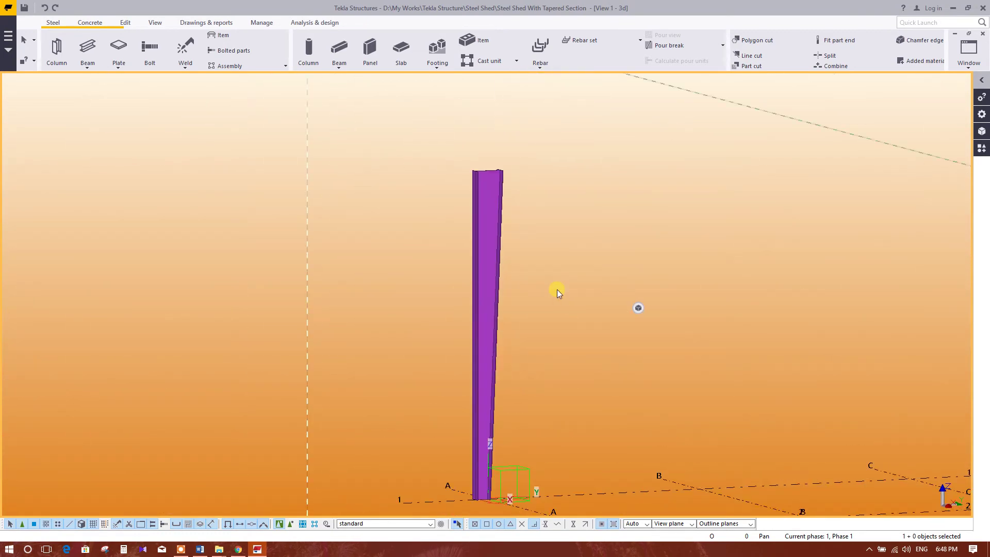
{"action": "middle_click_drag", "start_coordinate": [525, 246], "coordinate": [509, 199]}
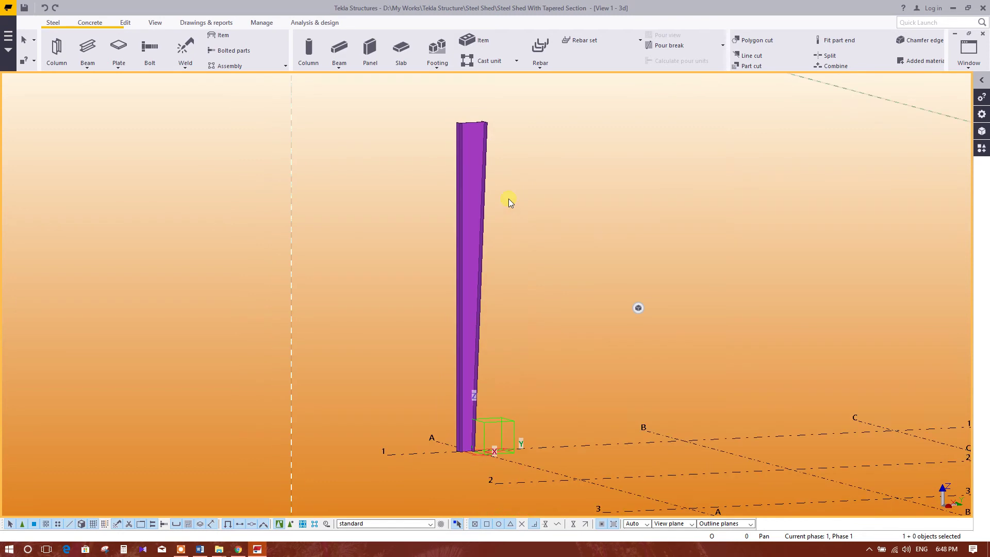
Set the column's Top level to 6000 on the Position tab and modify it
{"action": "double_click", "coordinate": [484, 228]}
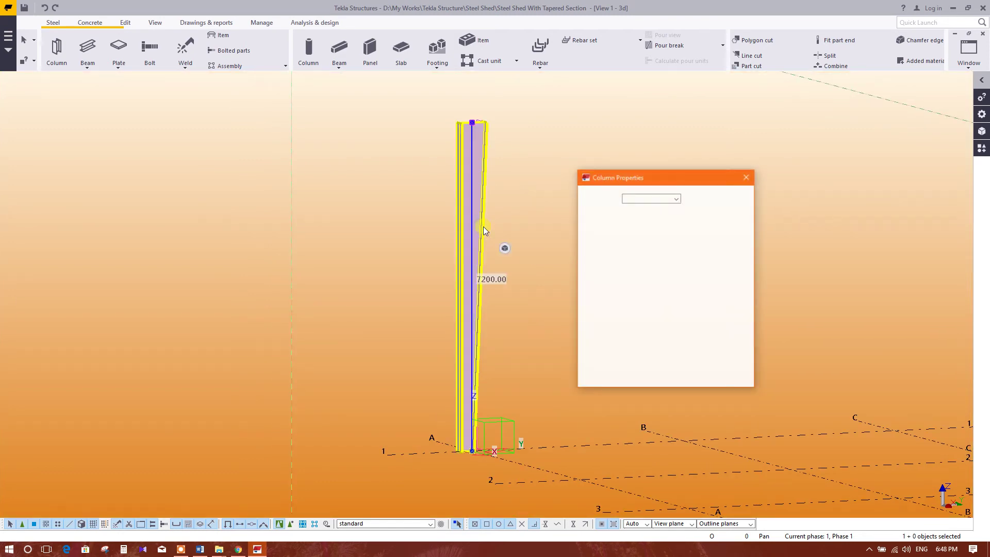
{"action": "left_click_drag", "start_coordinate": [657, 175], "coordinate": [670, 175]}
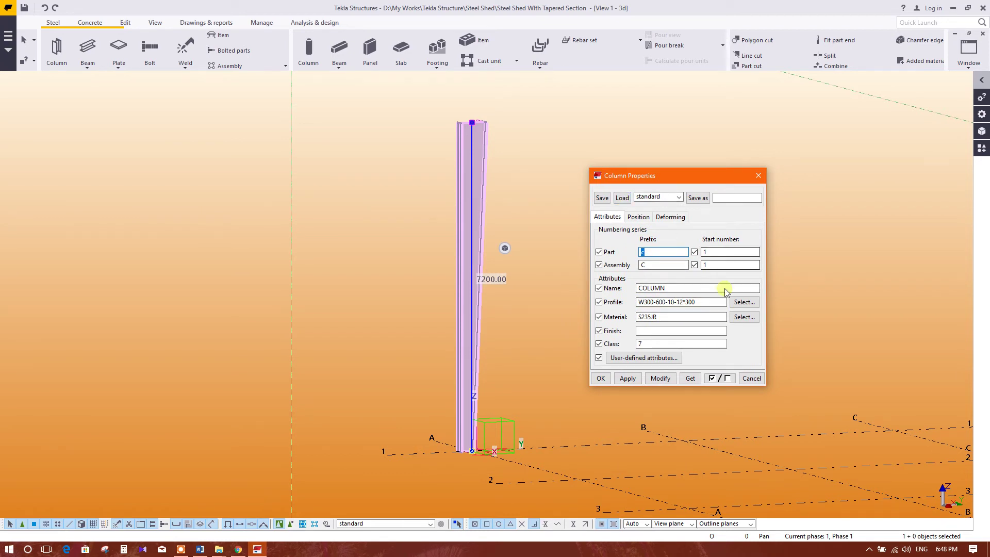
{"action": "left_click", "coordinate": [666, 217]}
{"action": "left_click", "coordinate": [638, 217]}
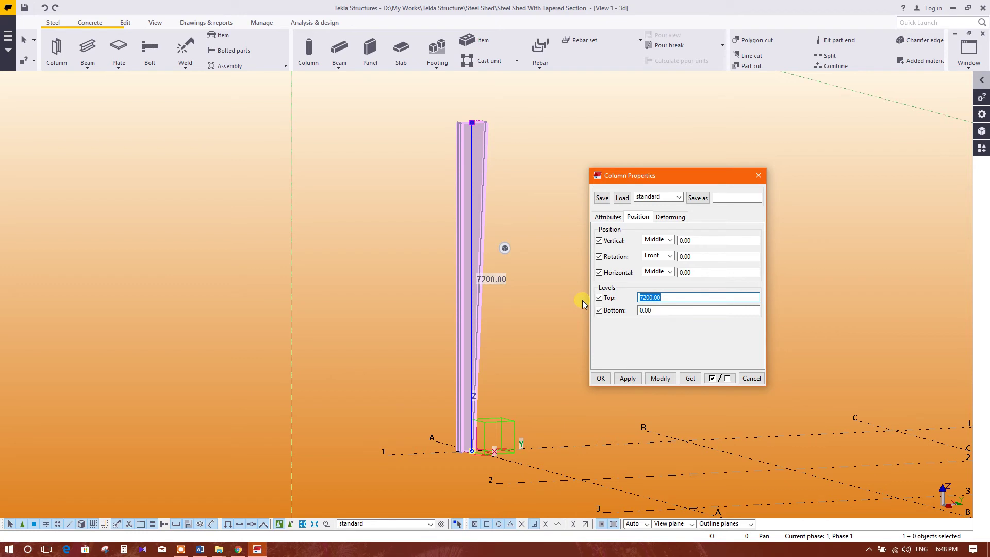
{"action": "type", "text": "6000"}
{"action": "left_click", "coordinate": [666, 379]}
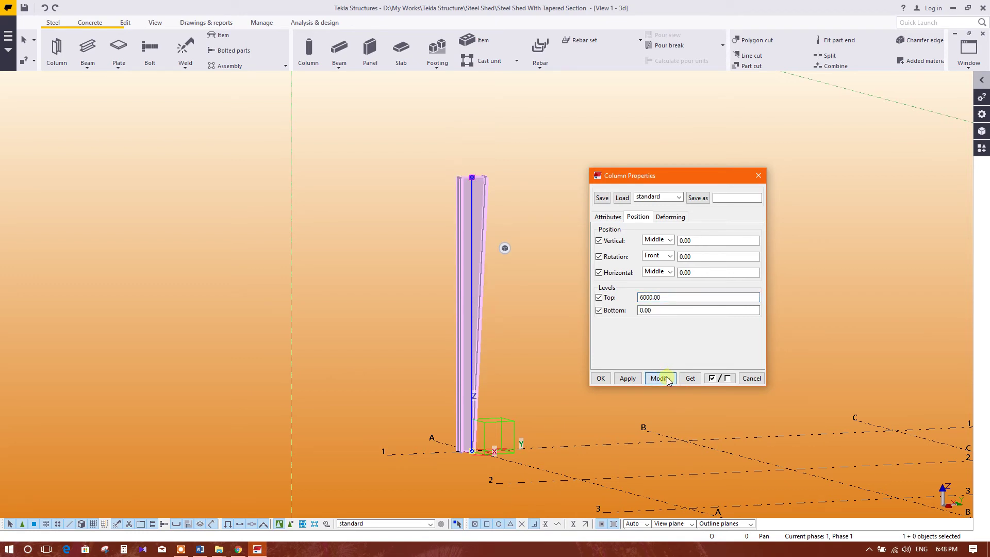
{"action": "left_click", "coordinate": [602, 378]}
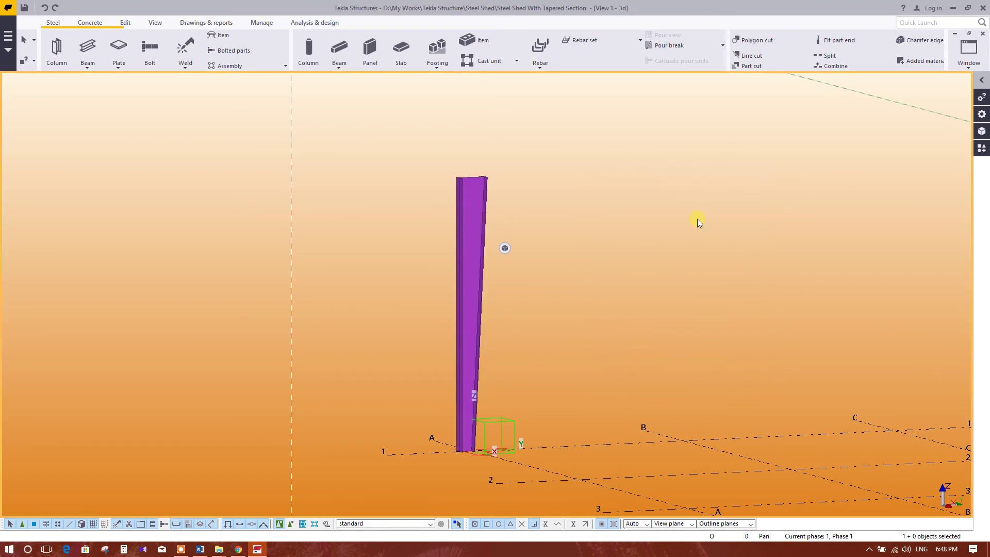
Switch to View 2 - GRID A and fit the elevation showing the column to +6000
{"action": "left_click", "coordinate": [975, 70]}
{"action": "left_click", "coordinate": [935, 138]}
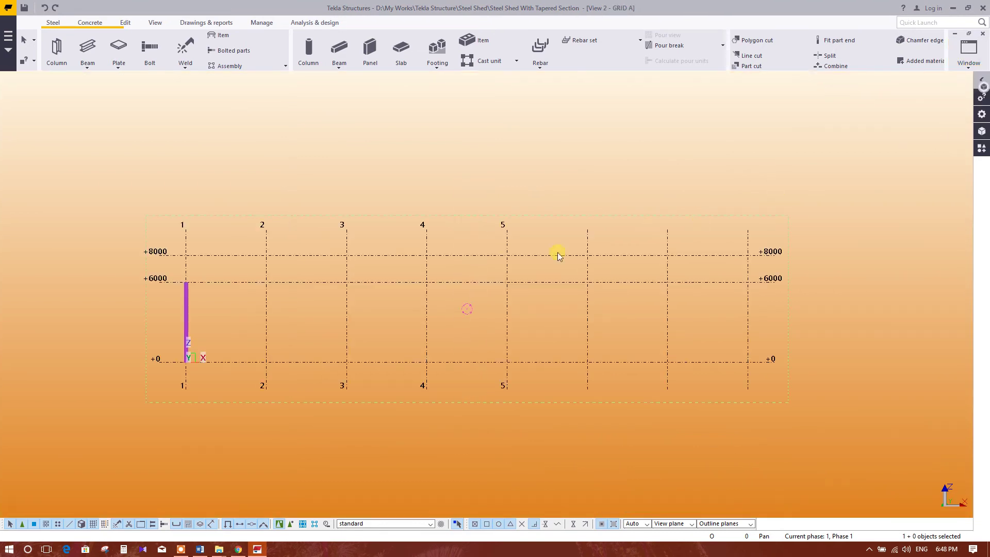
{"action": "scroll", "coordinate": [338, 268], "scroll_direction": "up", "scroll_amount": 2}
{"action": "scroll", "coordinate": [325, 247], "scroll_direction": "up", "scroll_amount": 2}
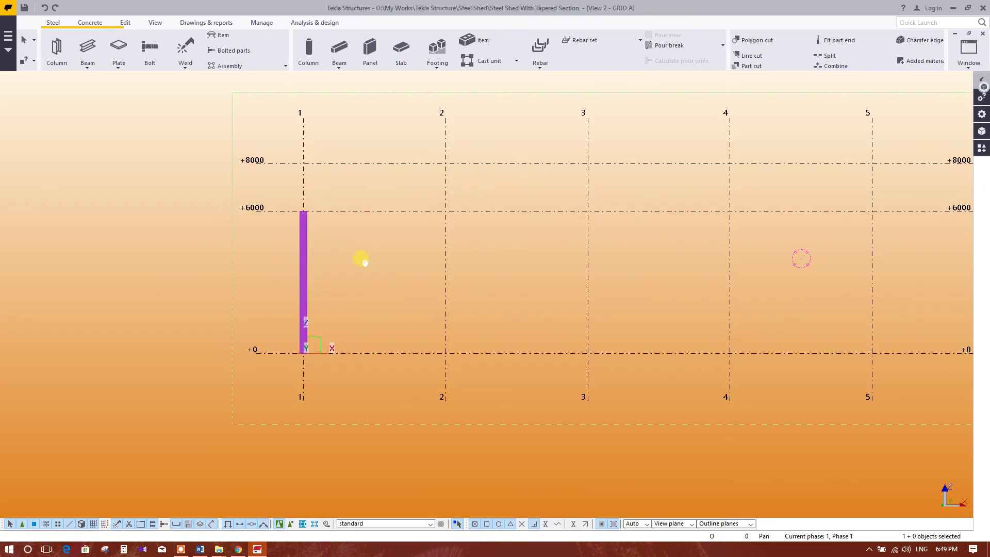
{"action": "middle_click_drag", "start_coordinate": [365, 263], "coordinate": [301, 287]}
{"action": "scroll", "coordinate": [300, 286], "scroll_direction": "up", "scroll_amount": 2}
{"action": "scroll", "coordinate": [301, 286], "scroll_direction": "up", "scroll_amount": 1}
{"action": "scroll", "coordinate": [300, 279], "scroll_direction": "down", "scroll_amount": 3}
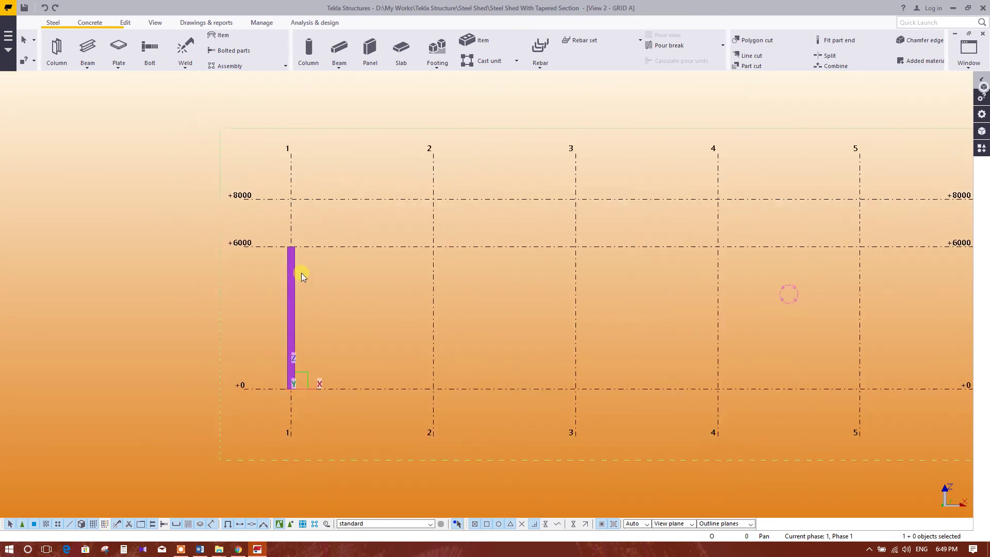
{"action": "scroll", "coordinate": [310, 289], "scroll_direction": "down", "scroll_amount": 1}
{"action": "middle_click_drag", "start_coordinate": [405, 351], "coordinate": [398, 334]}
{"action": "scroll", "coordinate": [398, 334], "scroll_direction": "down", "scroll_amount": 2}
{"action": "middle_click_drag", "start_coordinate": [853, 267], "coordinate": [763, 280]}
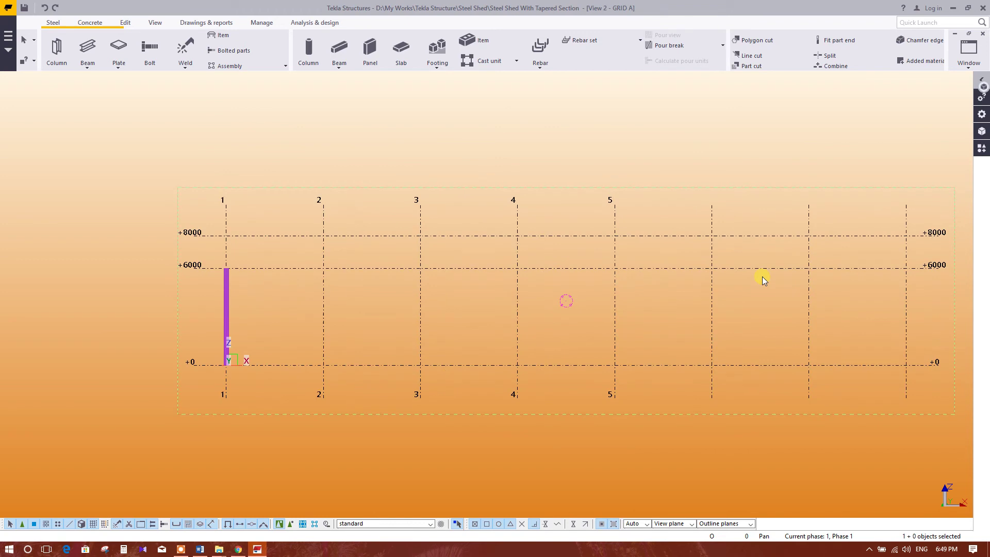
{"action": "middle_click_drag", "start_coordinate": [416, 252], "coordinate": [487, 237]}
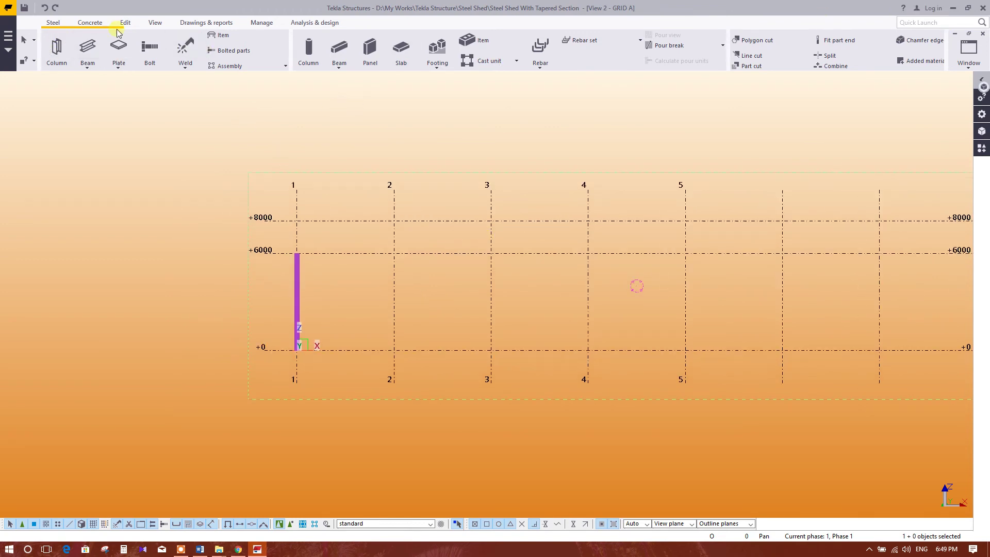
Move GRID 1 from Named views to Visible views to display that elevation
{"action": "left_click", "coordinate": [154, 23]}
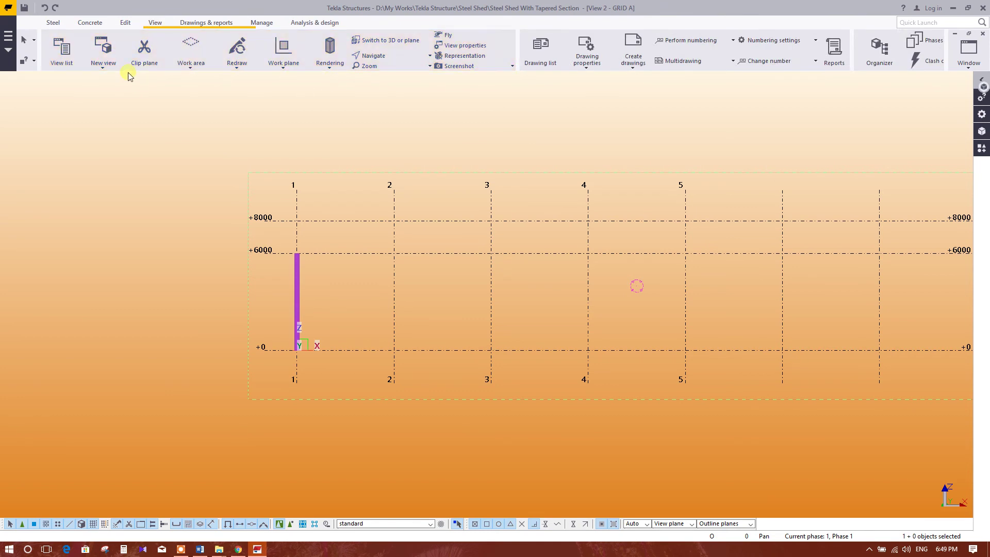
{"action": "left_click", "coordinate": [103, 67]}
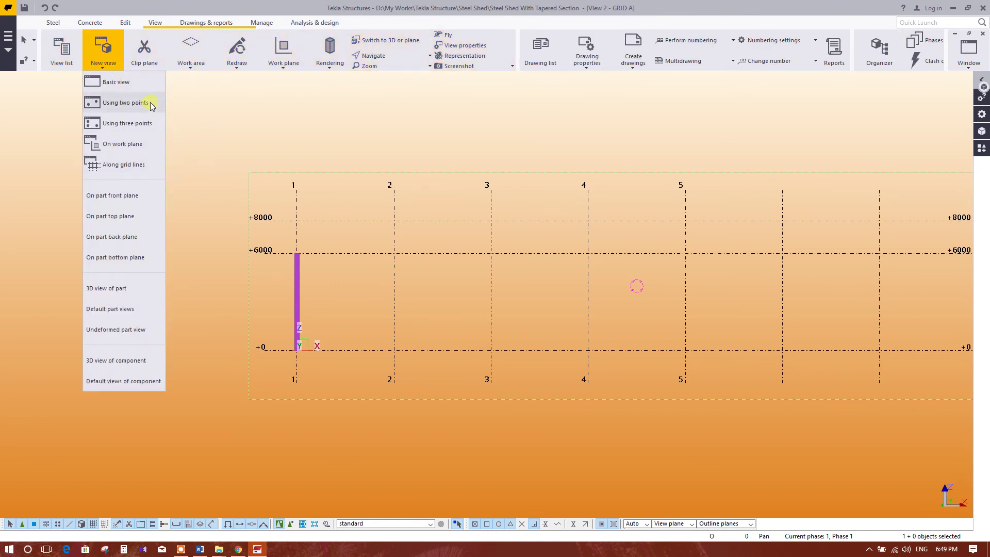
{"action": "left_click", "coordinate": [62, 61]}
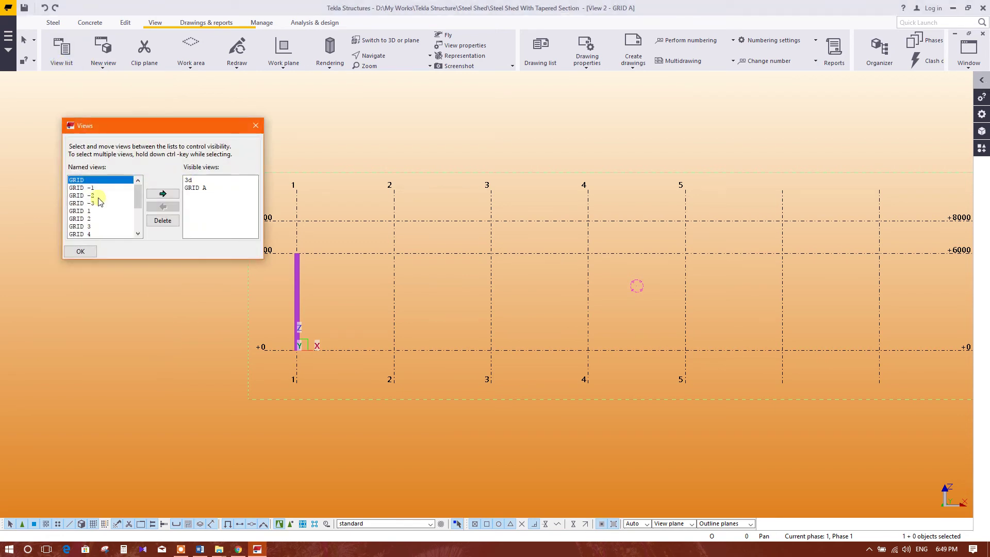
{"action": "left_click", "coordinate": [80, 211]}
{"action": "left_click", "coordinate": [162, 194]}
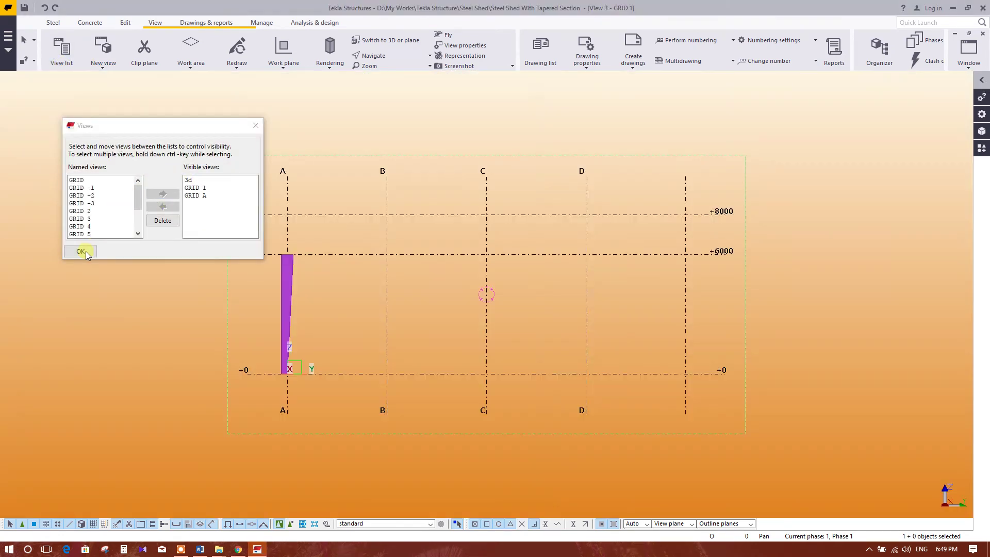
{"action": "left_click", "coordinate": [82, 252]}
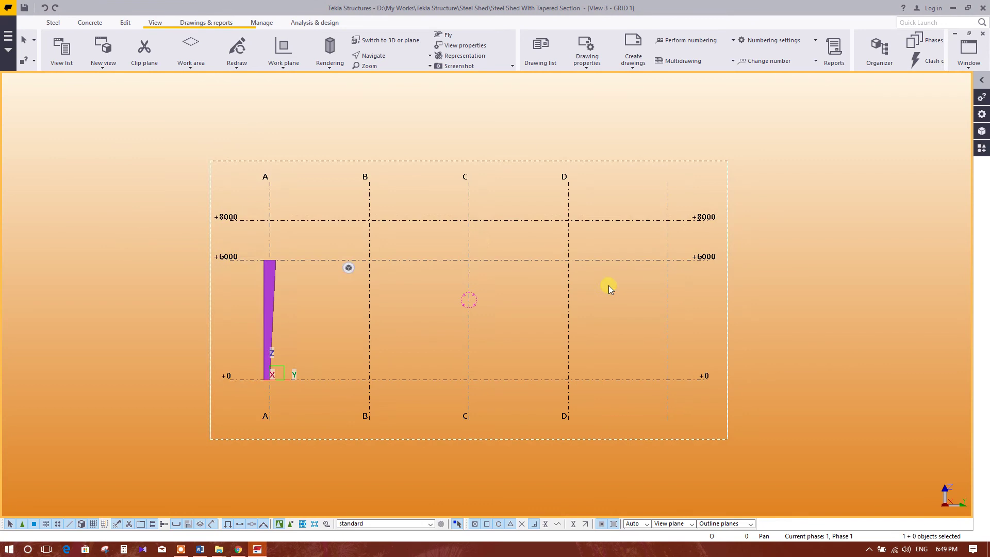
{"action": "scroll", "coordinate": [312, 308], "scroll_direction": "up", "scroll_amount": 2}
{"action": "scroll", "coordinate": [283, 283], "scroll_direction": "up", "scroll_amount": 1}
{"action": "middle_click_drag", "start_coordinate": [221, 276], "coordinate": [287, 258]}
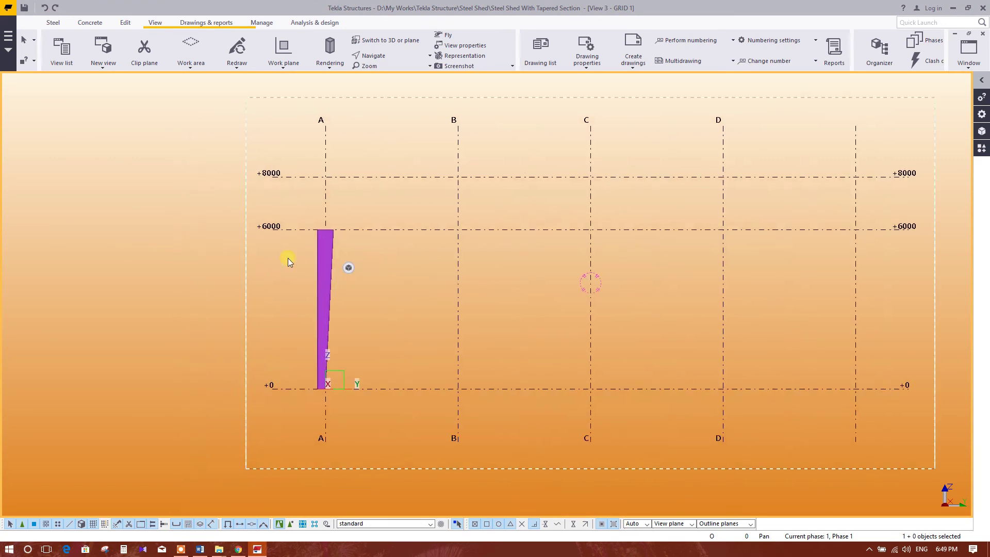
{"action": "scroll", "coordinate": [287, 258], "scroll_direction": "up", "scroll_amount": 2}
{"action": "scroll", "coordinate": [528, 291], "scroll_direction": "down", "scroll_amount": 1}
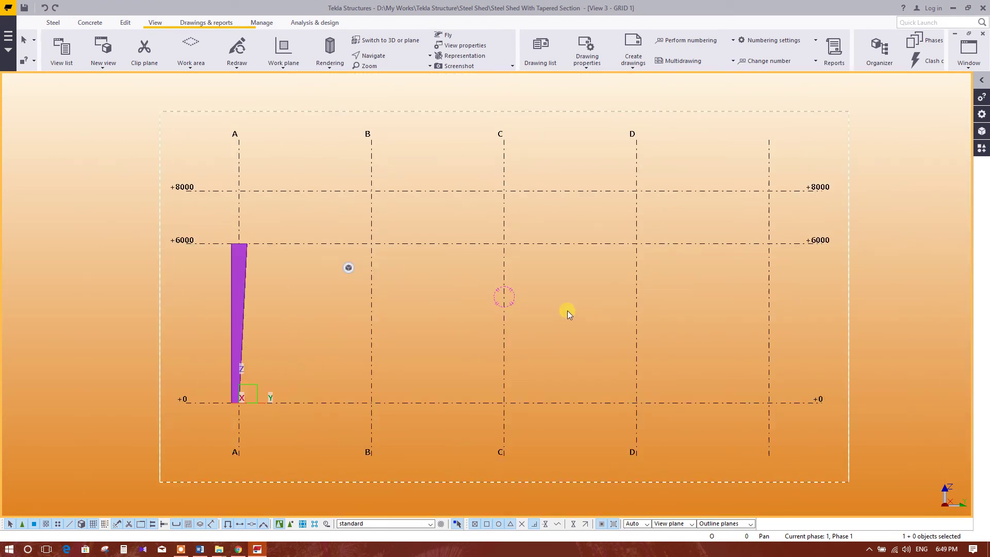
{"action": "scroll", "coordinate": [369, 287], "scroll_direction": "up", "scroll_amount": 1}
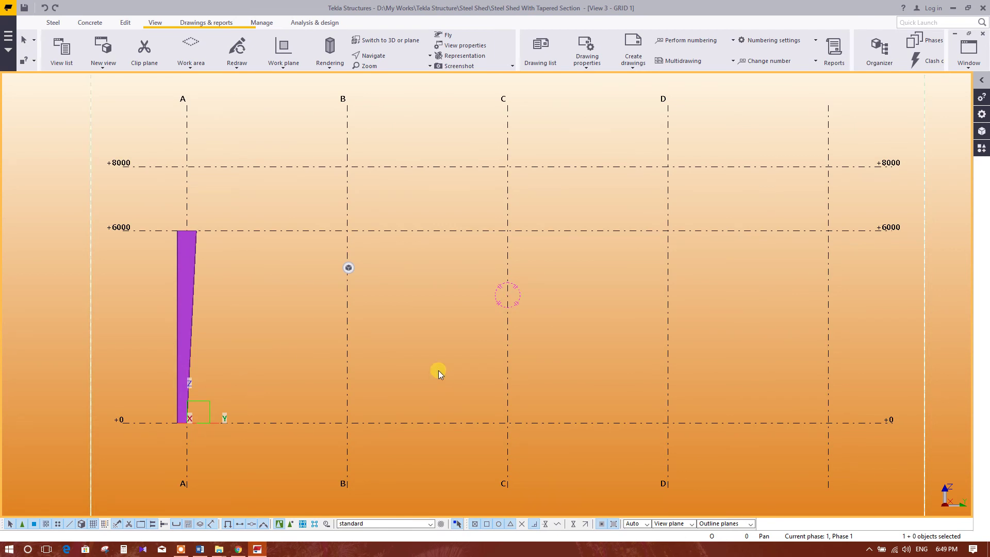
{"action": "middle_click_drag", "start_coordinate": [224, 264], "coordinate": [305, 316]}
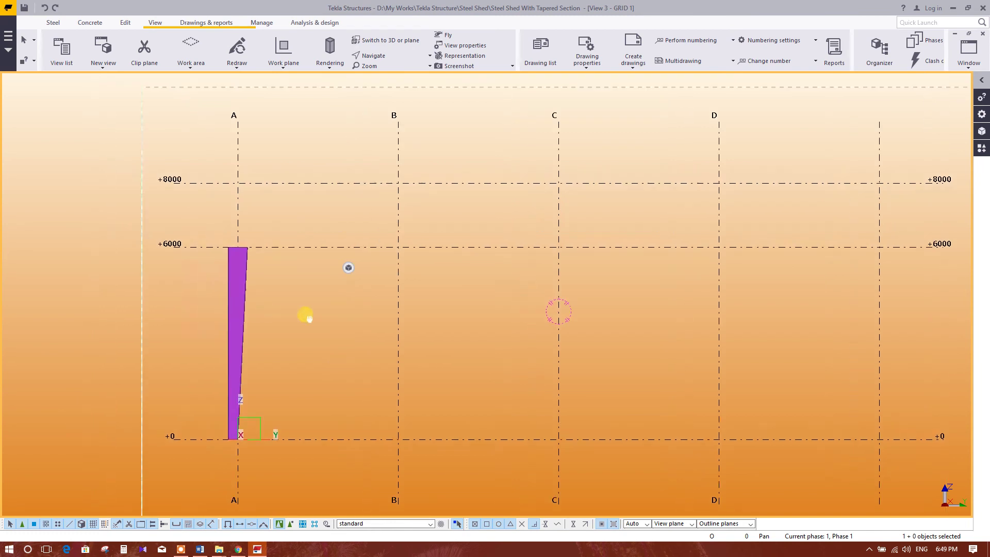
{"action": "scroll", "coordinate": [287, 297], "scroll_direction": "up", "scroll_amount": 1}
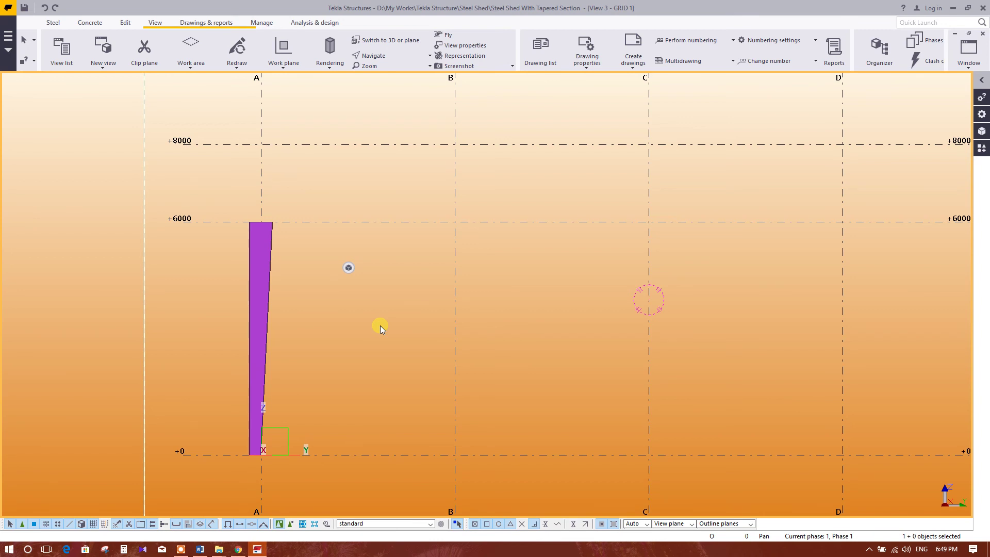
{"action": "scroll", "coordinate": [380, 326], "scroll_direction": "down", "scroll_amount": 1}
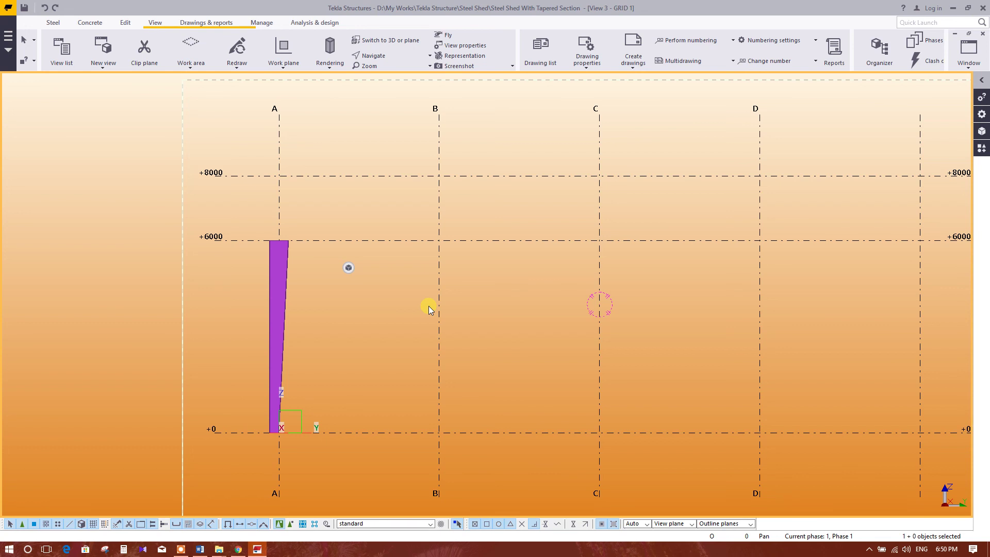
{"action": "middle_click_drag", "start_coordinate": [429, 305], "coordinate": [412, 318]}
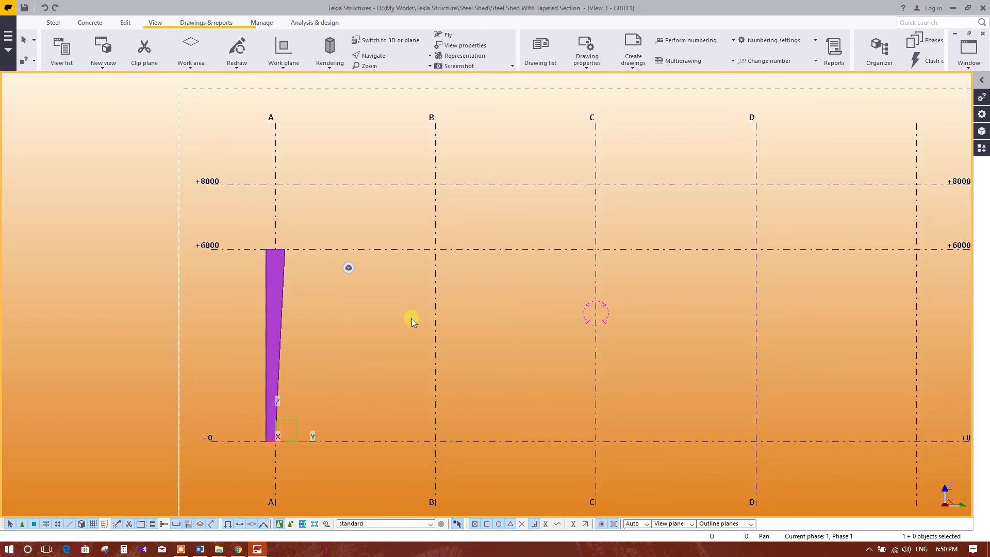